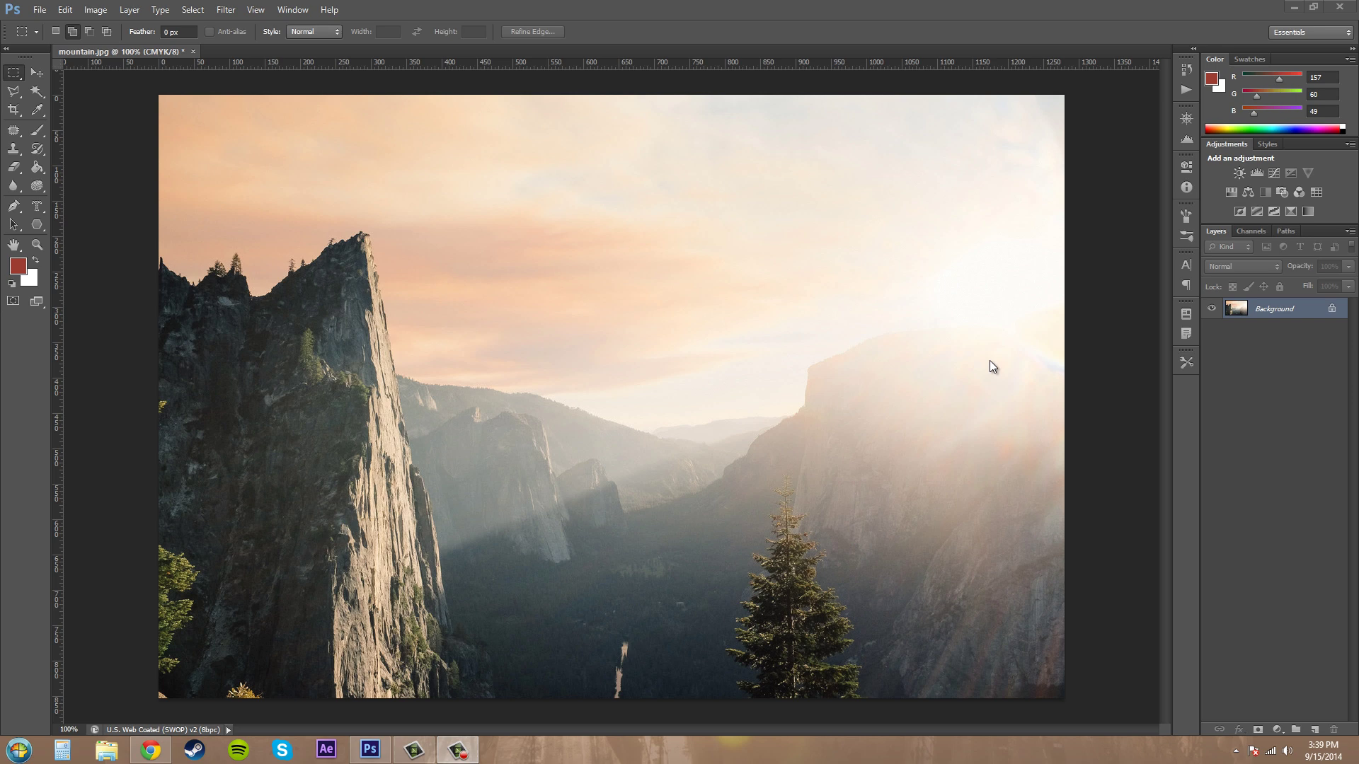
Step: Bring up Image > Adjustments > Selective Color for the mountain photo, Reds at zero
left_click(101, 12)
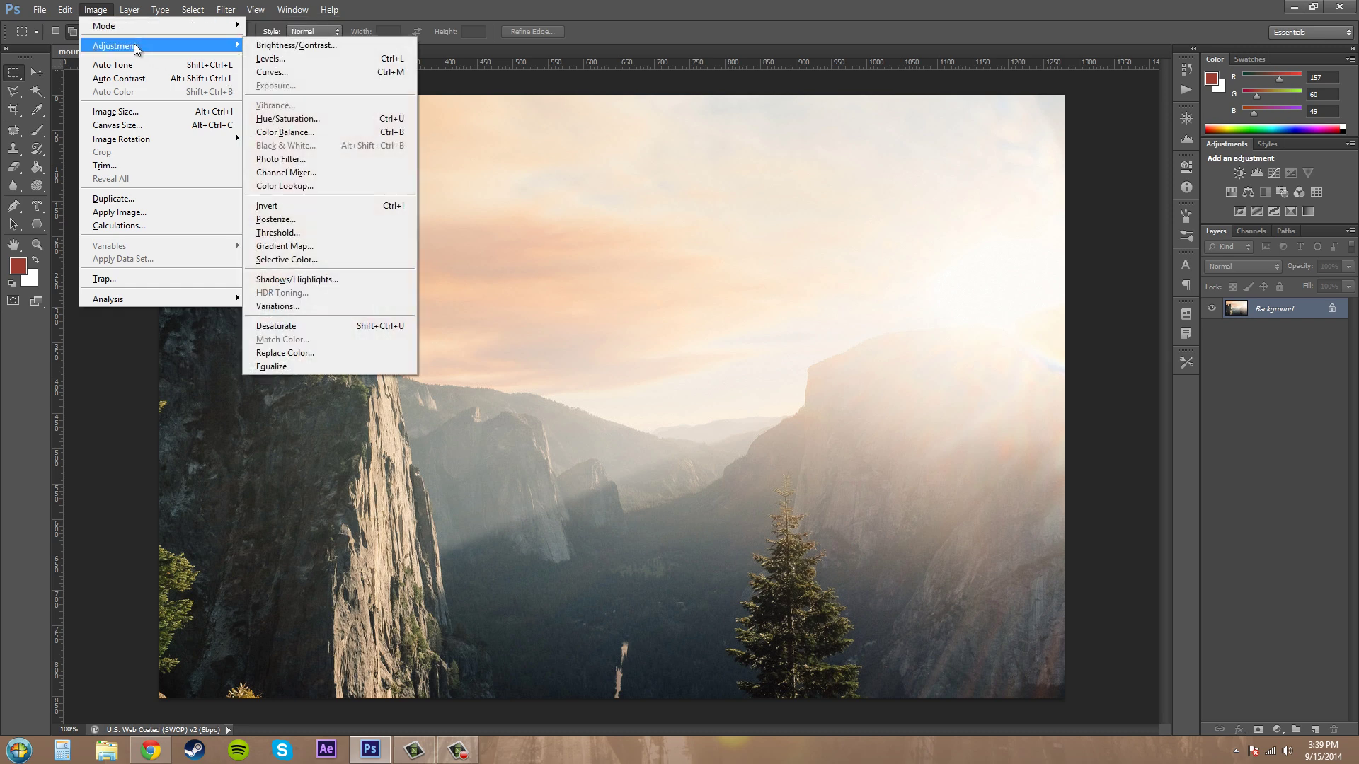
mouse_move(117, 46)
left_click(318, 259)
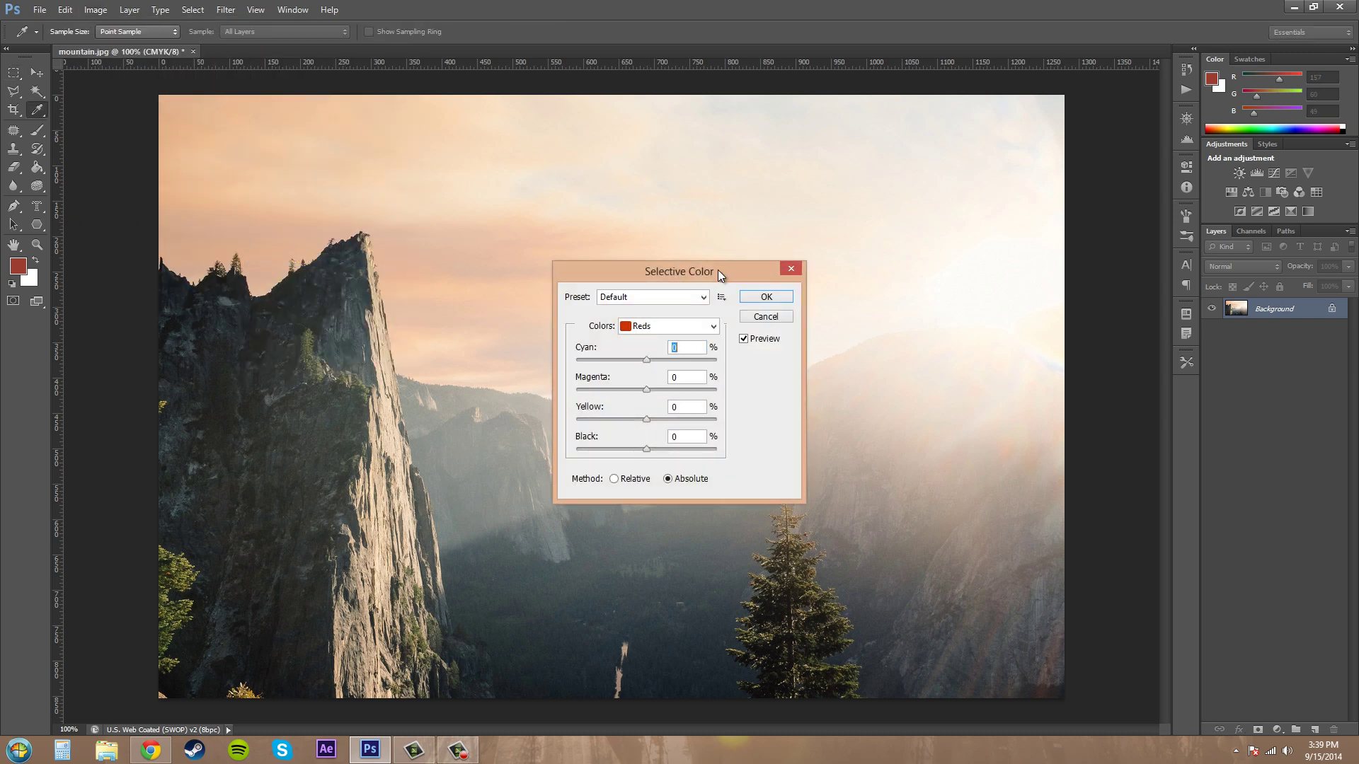
left_click_drag(718, 270, 1007, 287)
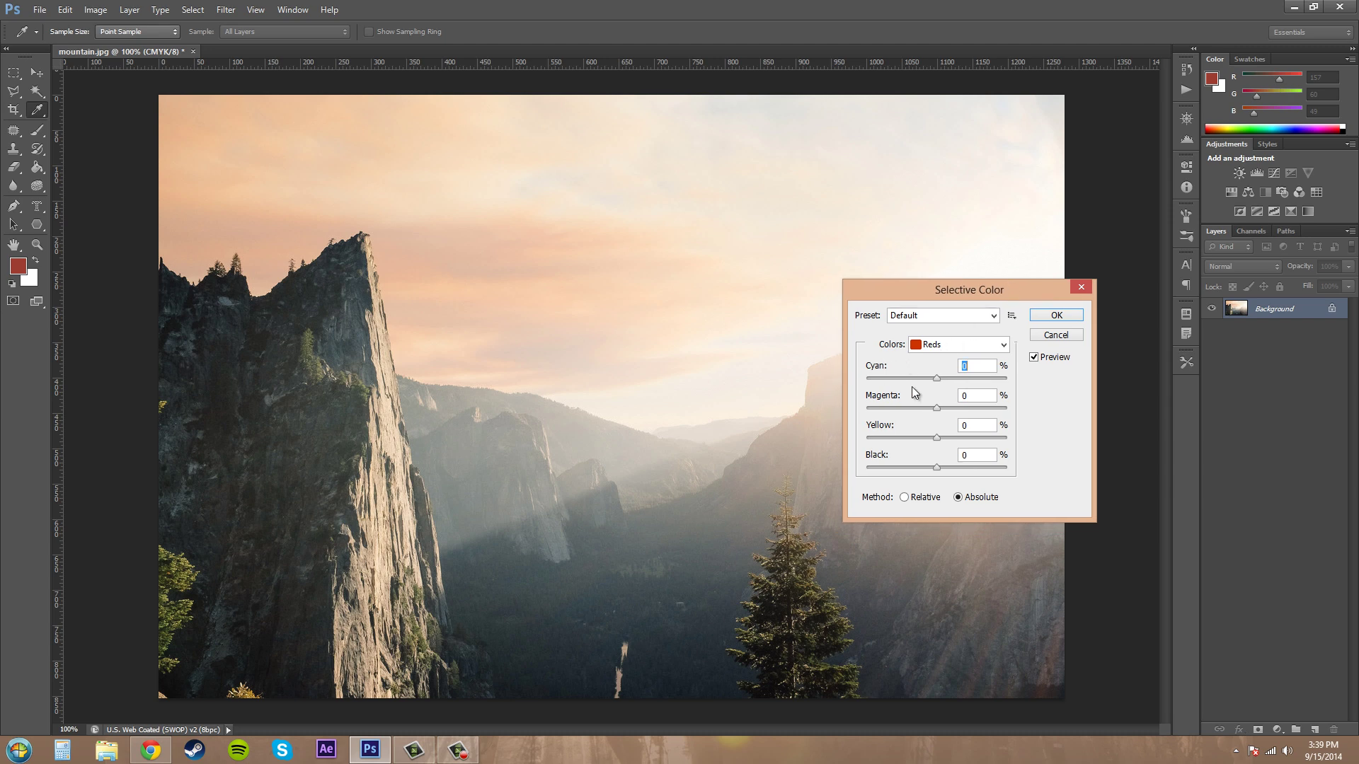
left_click(928, 346)
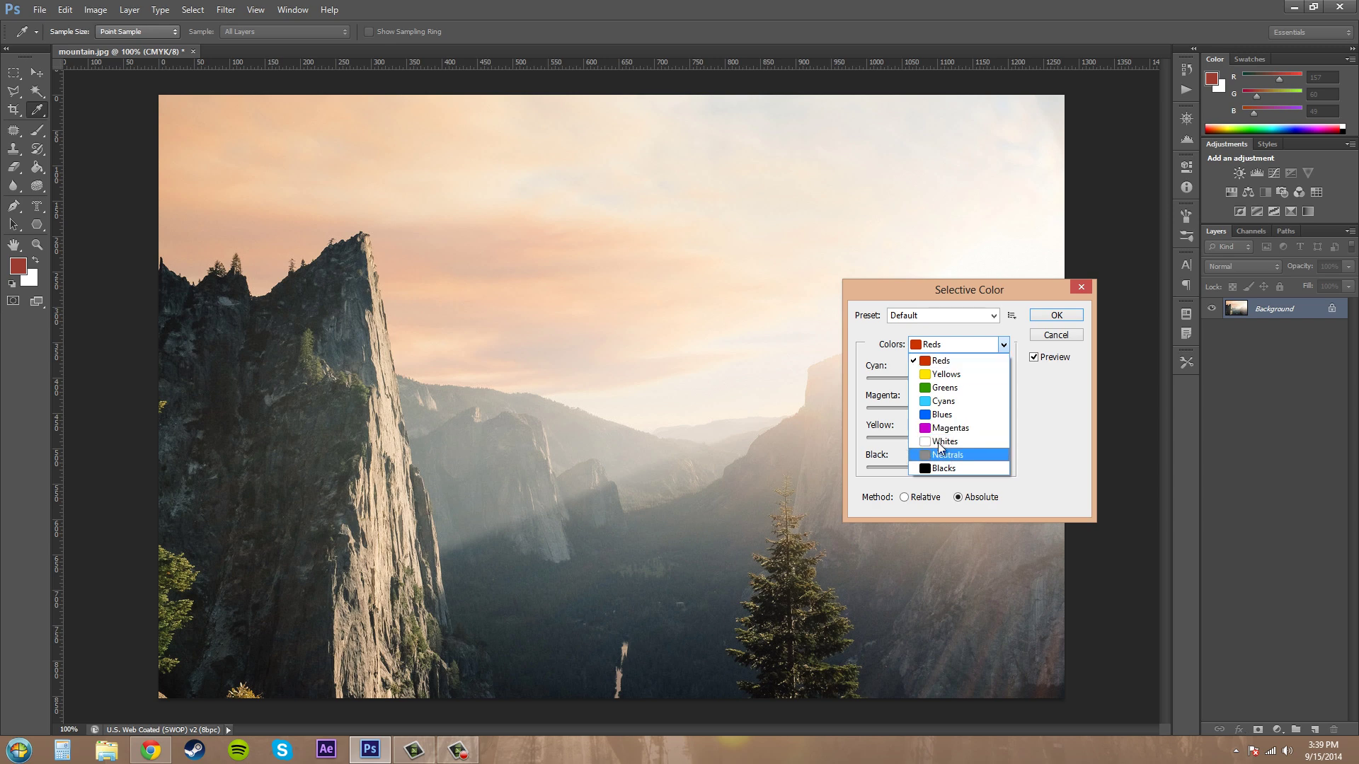
left_click(874, 333)
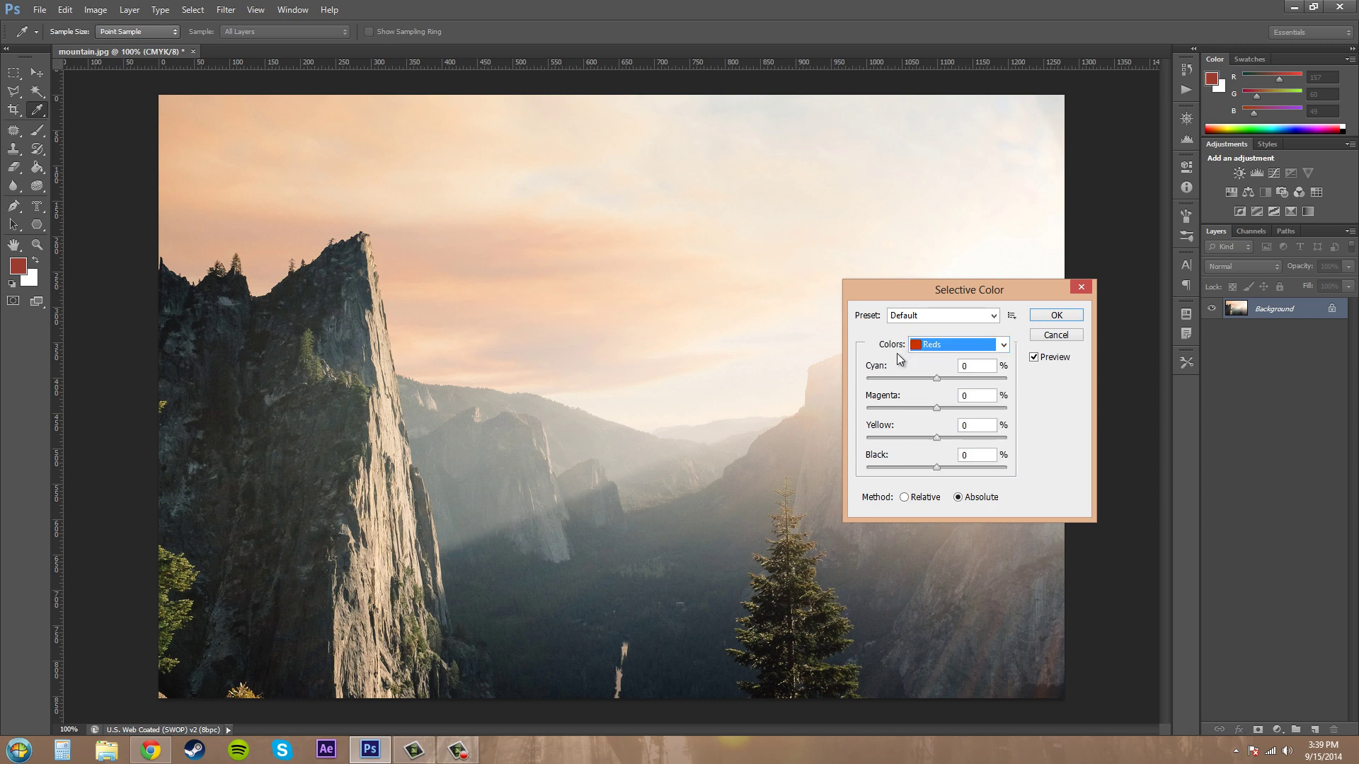
left_click_drag(935, 377, 970, 380)
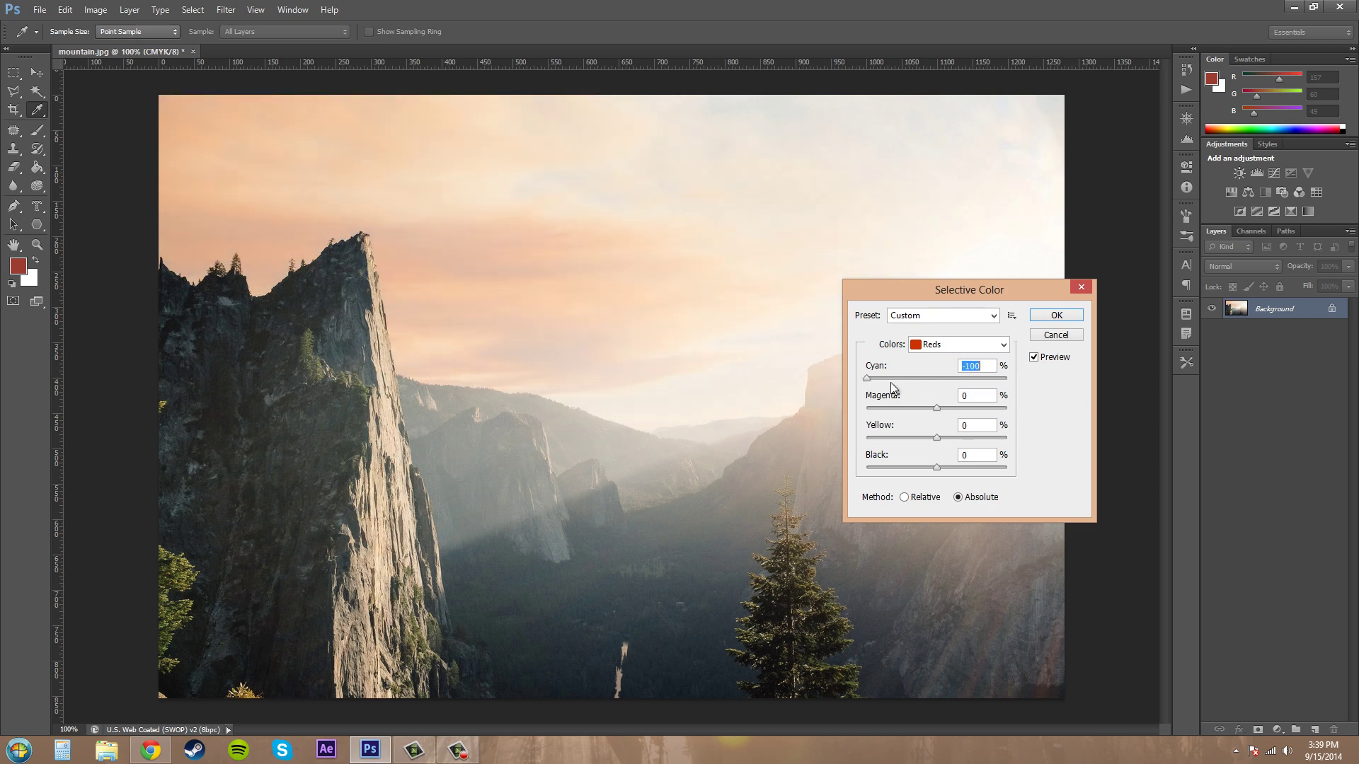
left_click_drag(1005, 378, 921, 380)
left_click(1057, 335)
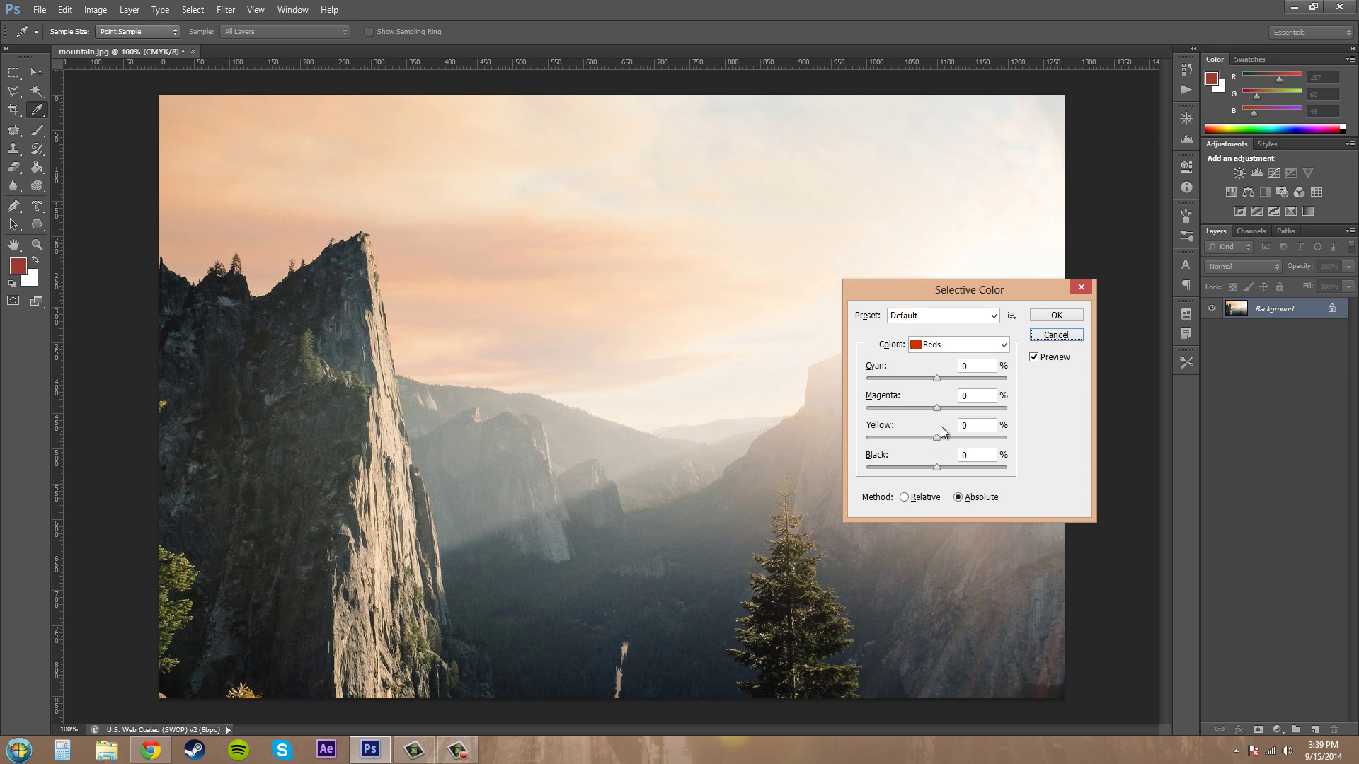
left_click_drag(937, 409, 1004, 410)
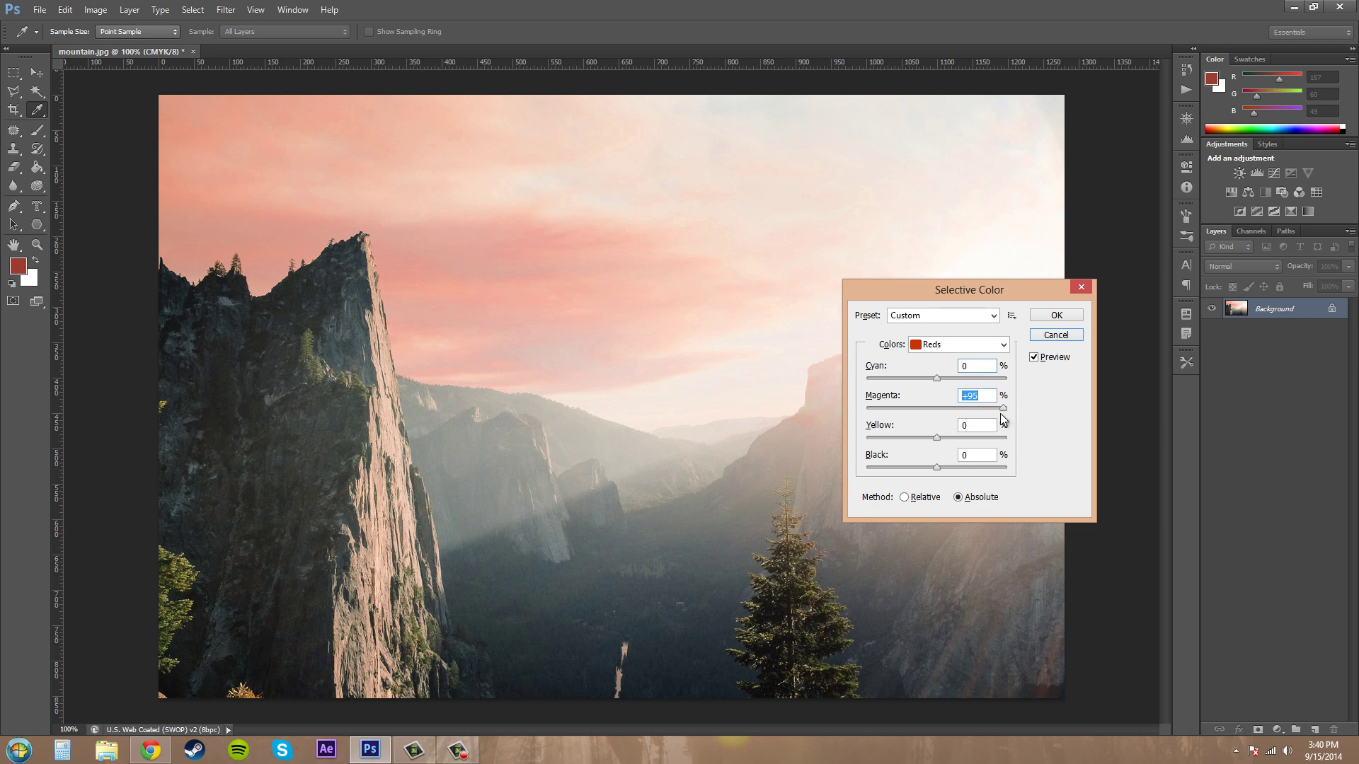
left_click(1056, 335, "alt")
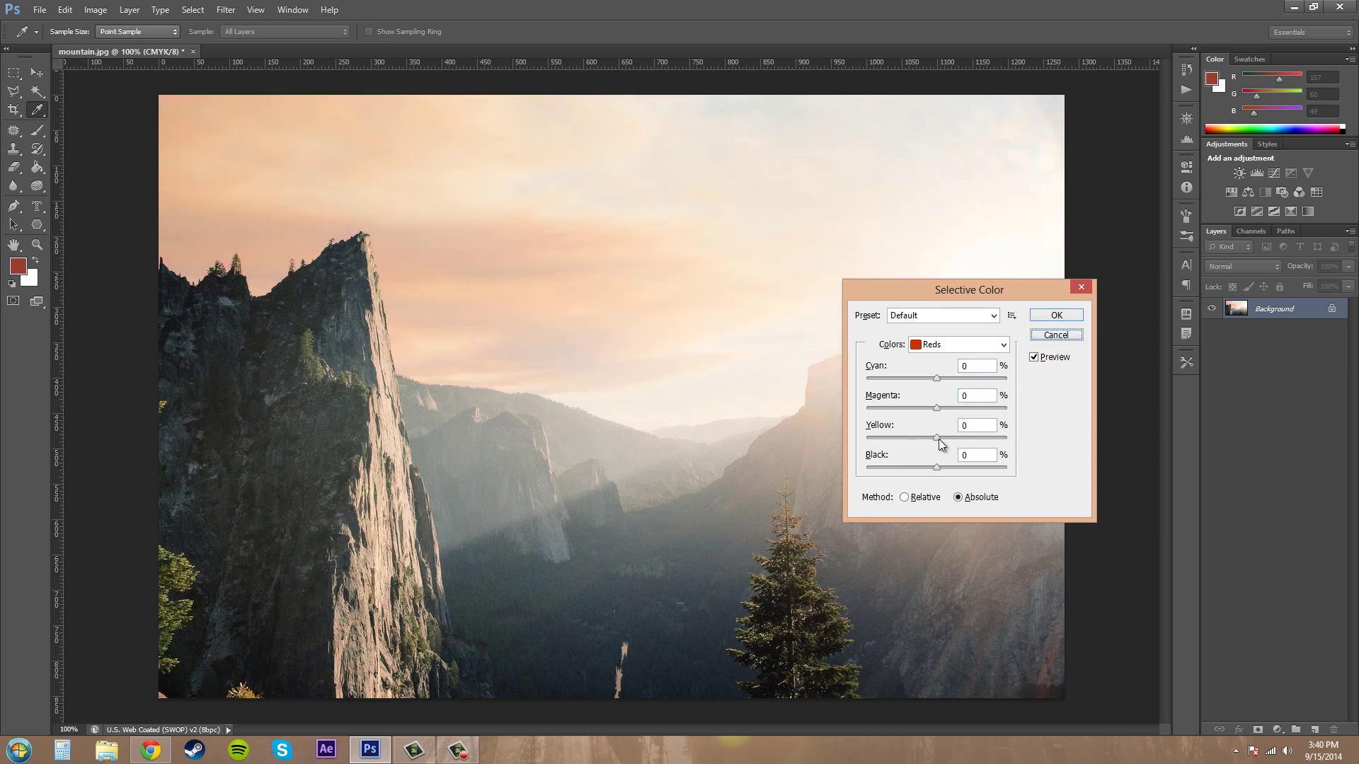
left_click_drag(938, 439, 1006, 439)
left_click(1056, 335, "alt")
left_click(984, 354)
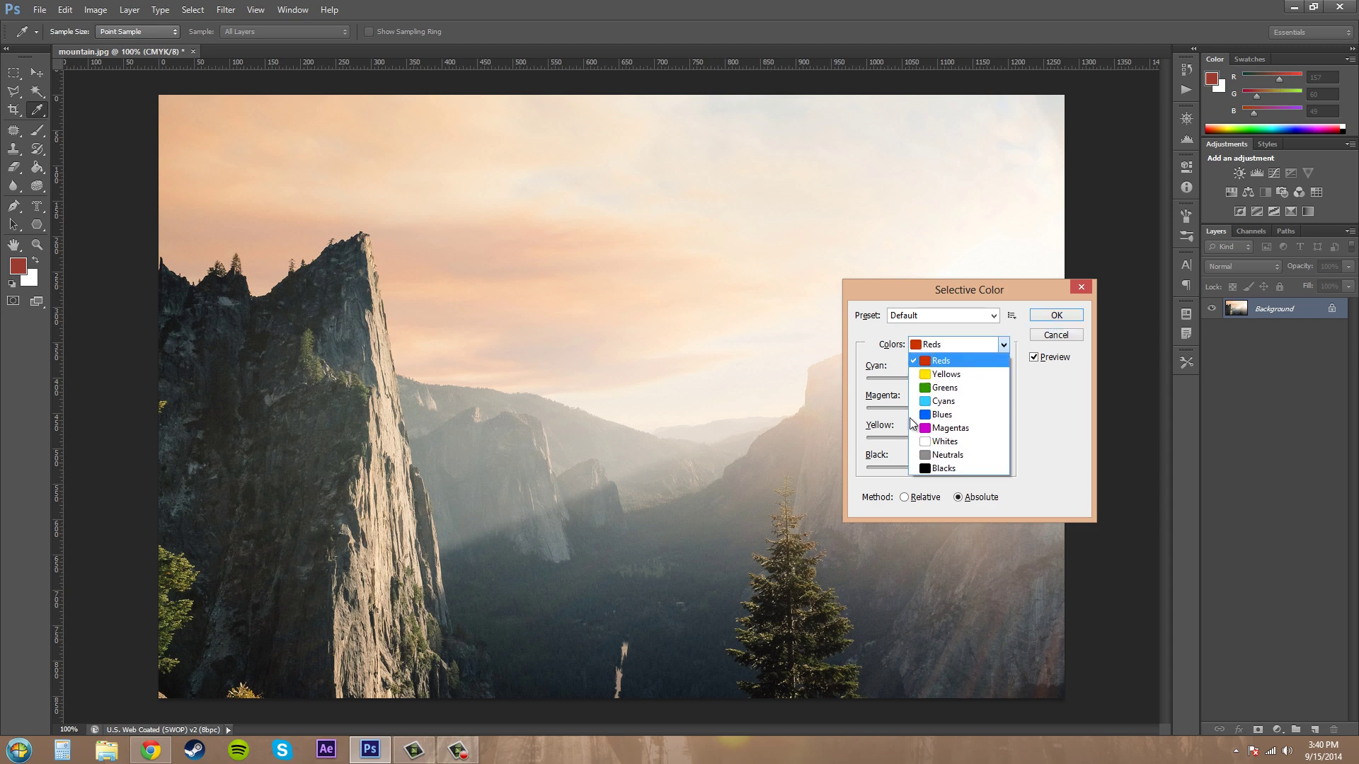
left_click(943, 468)
mouse_move(935, 465)
left_mouse_down()
mouse_move(1007, 468)
mouse_move(788, 460)
left_mouse_up()
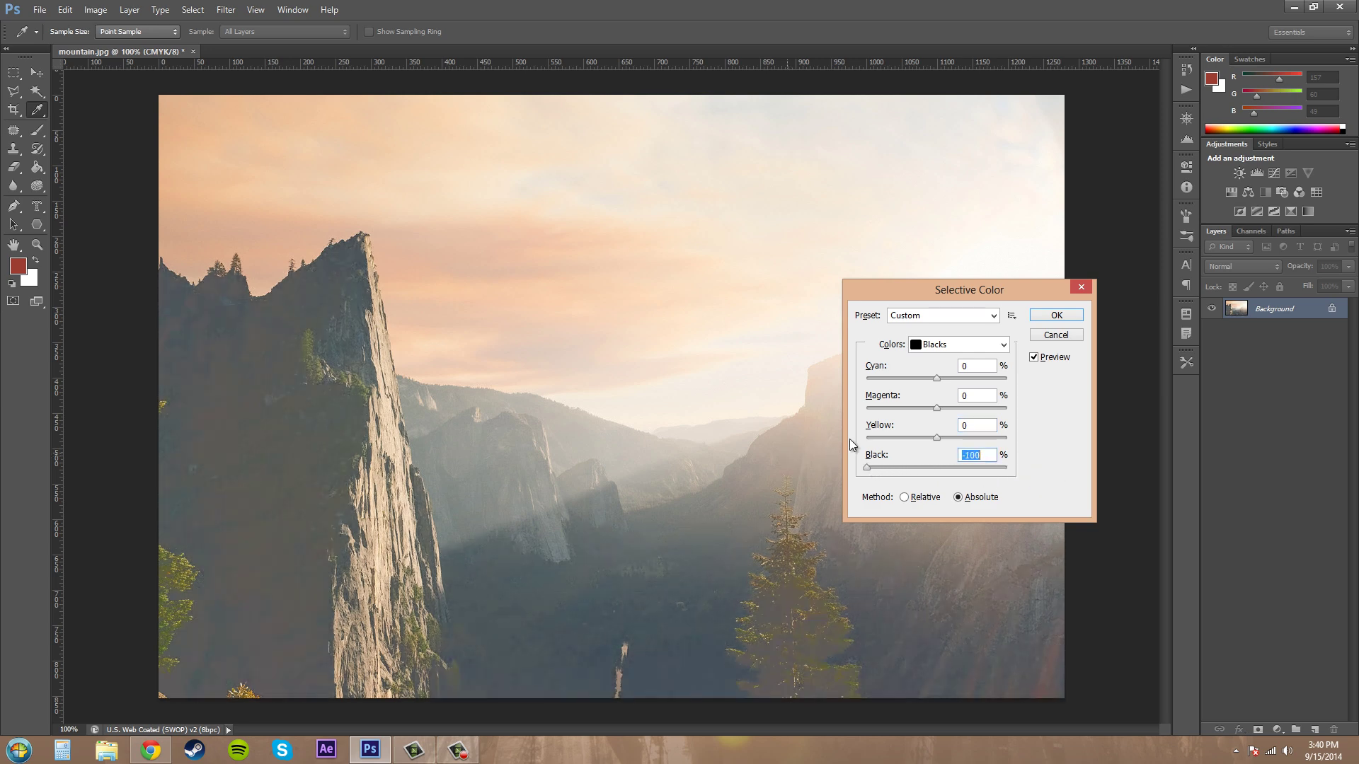
key("alt")
left_click(1067, 333, "alt")
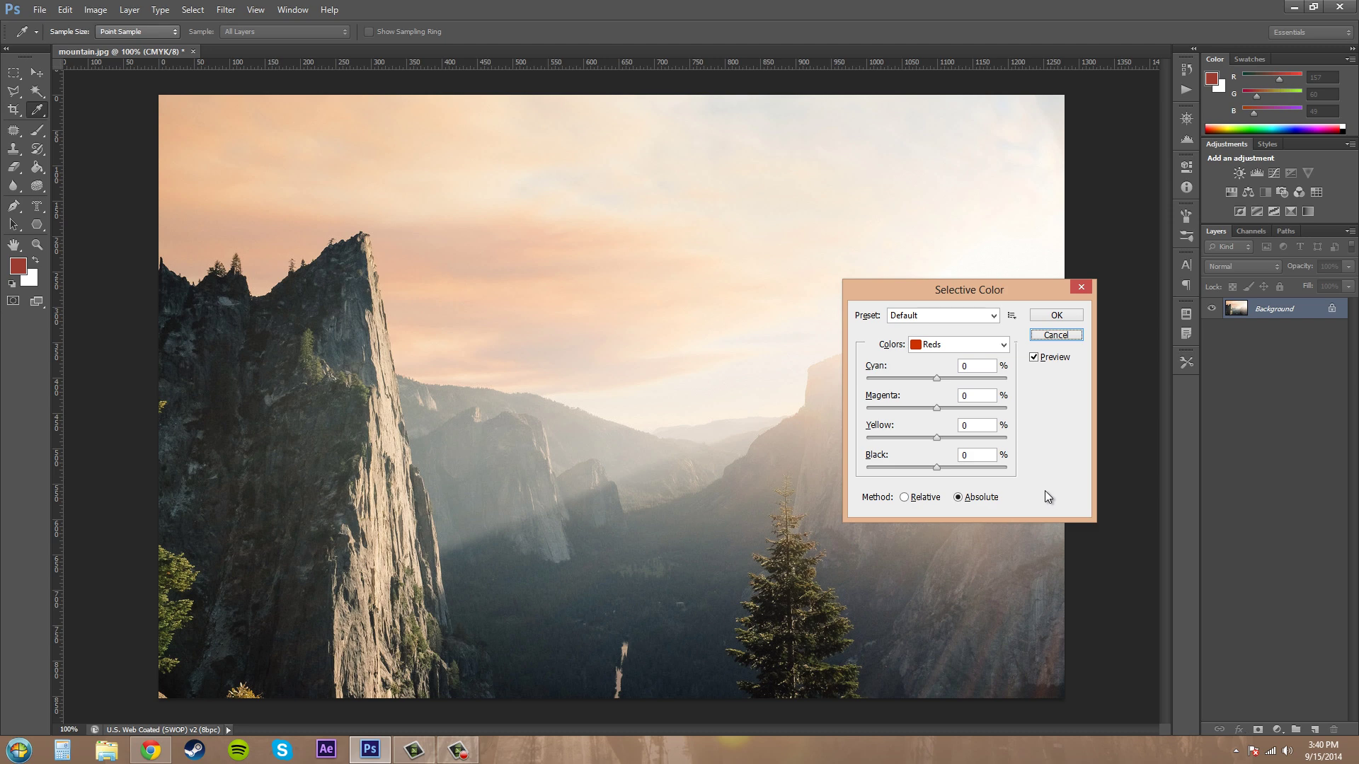
Step: Try Reds magenta values under Relative and Absolute methods, then reset everything to Default
left_click(904, 497)
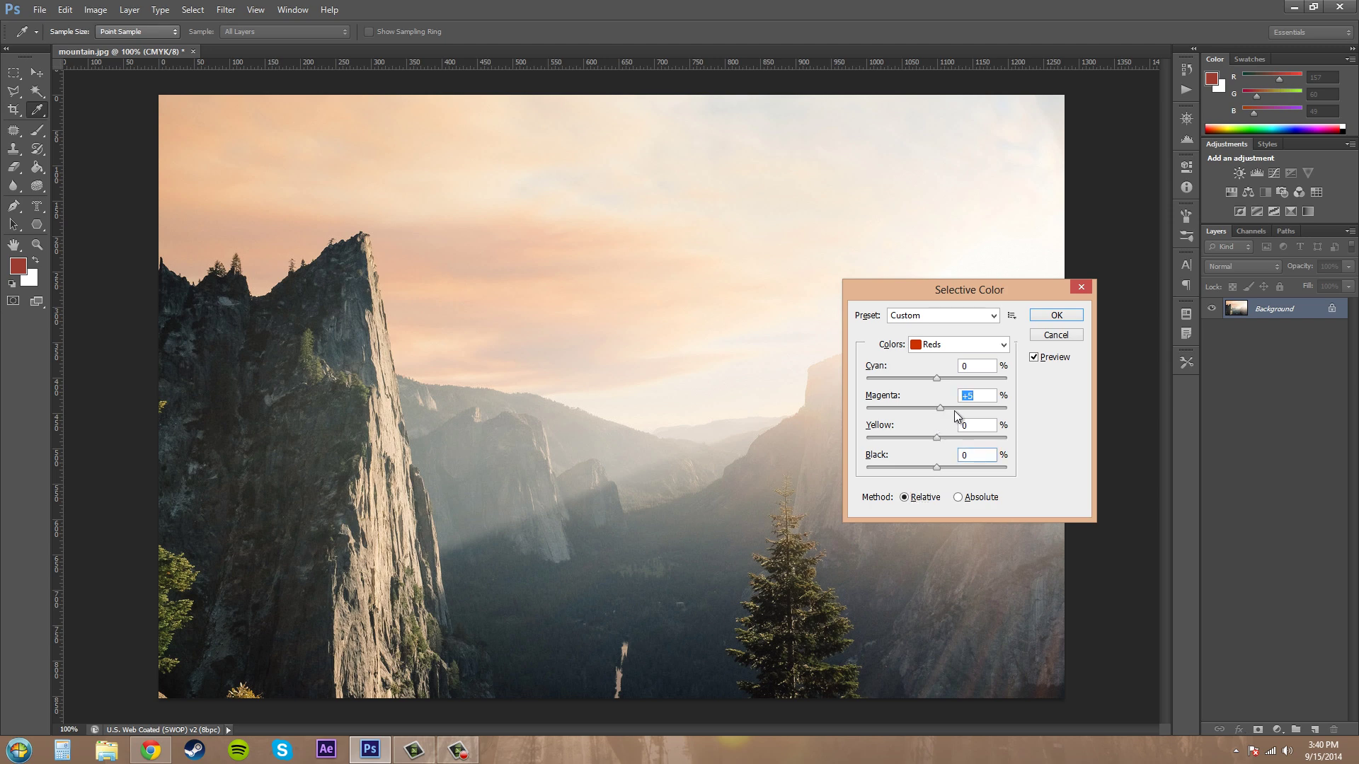
left_click_drag(936, 408, 890, 409)
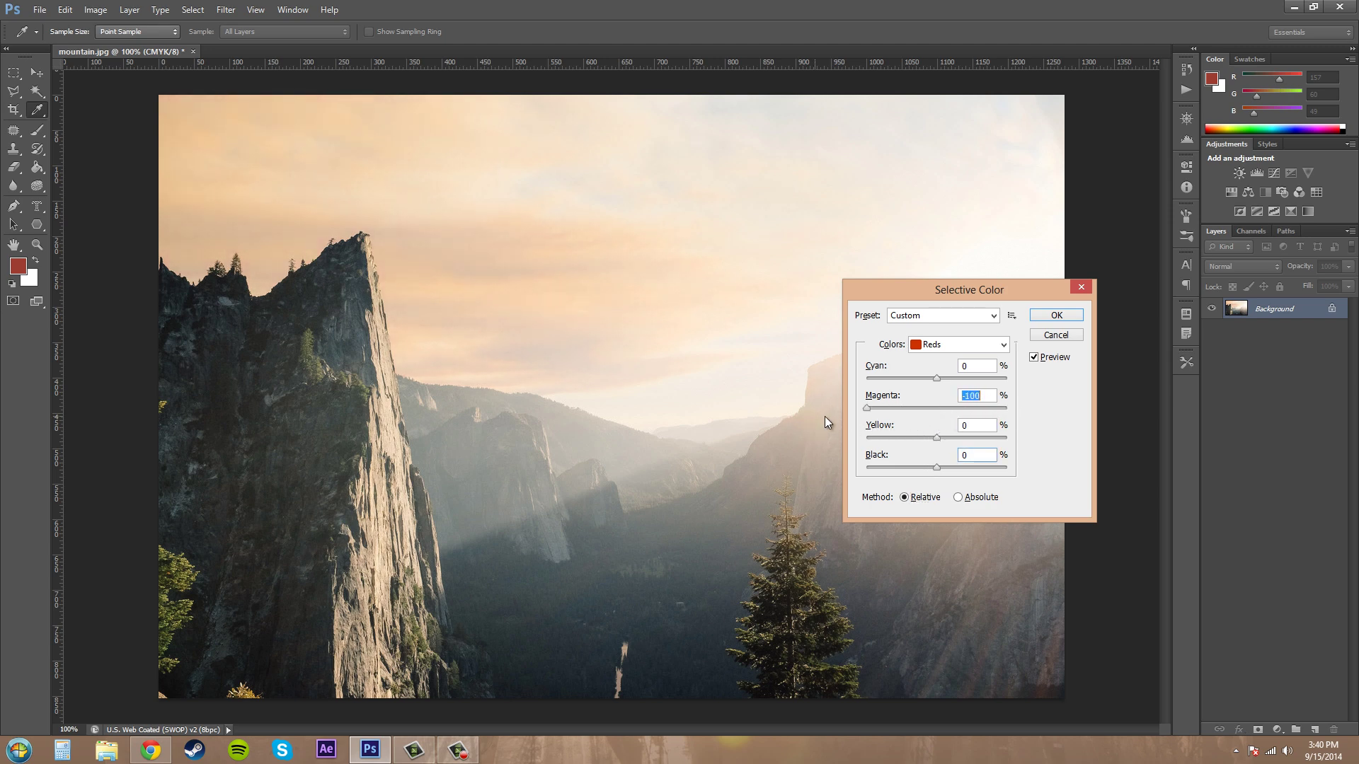
type("100")
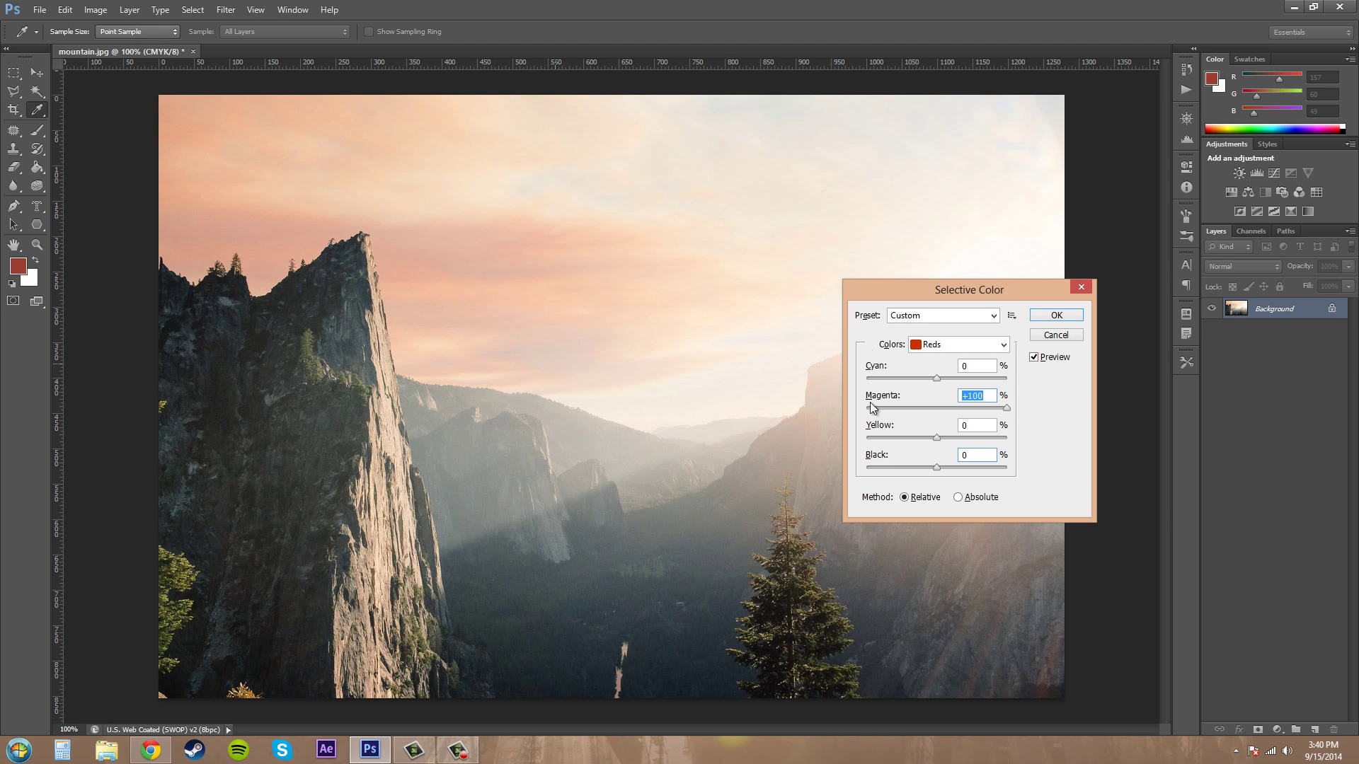
mouse_move(1006, 408)
left_mouse_down()
mouse_move(922, 412)
mouse_move(1009, 411)
left_mouse_up()
left_click(957, 498)
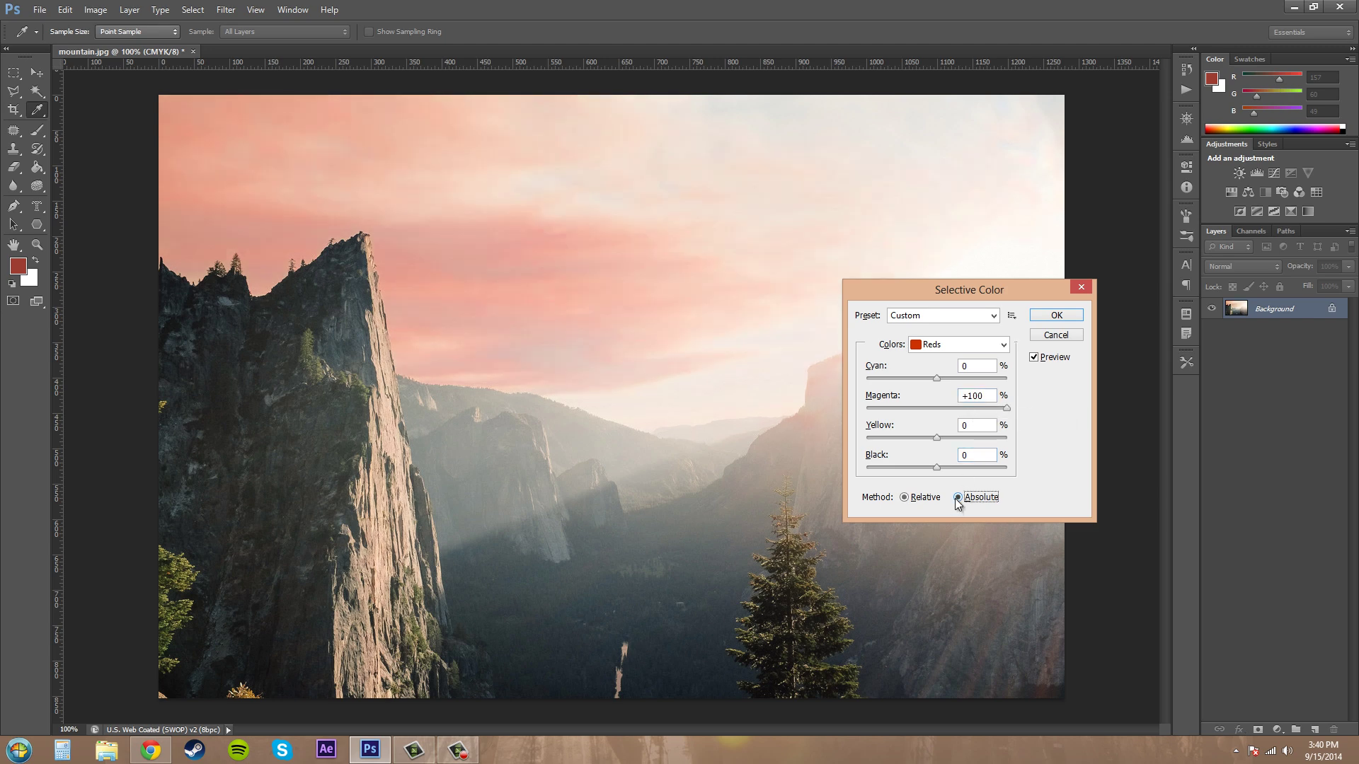
left_click(907, 499)
left_click_drag(1005, 411, 940, 410)
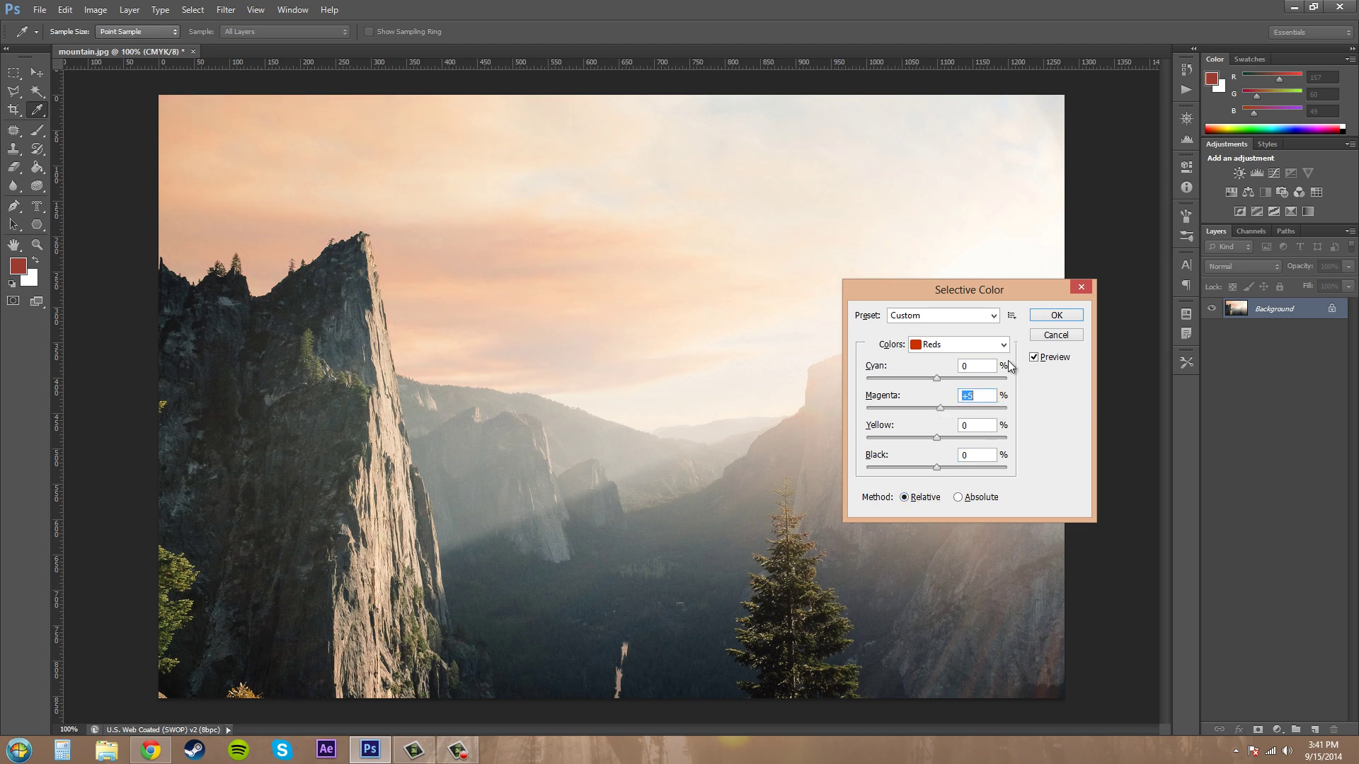
left_click(1046, 337, "alt")
Step: Preview Reds black at maximum under both methods, then reset to Default with Relative selected
left_click_drag(940, 468, 1008, 468)
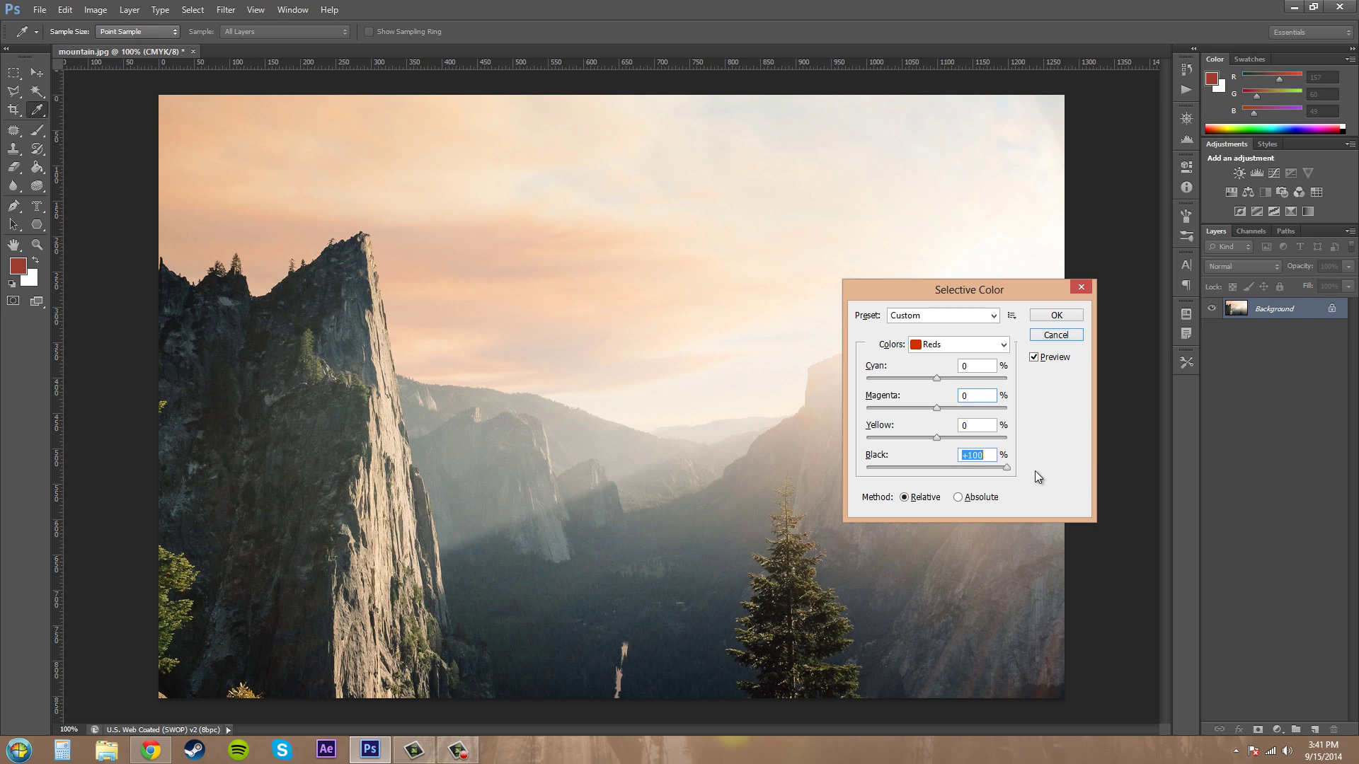
left_click(957, 497)
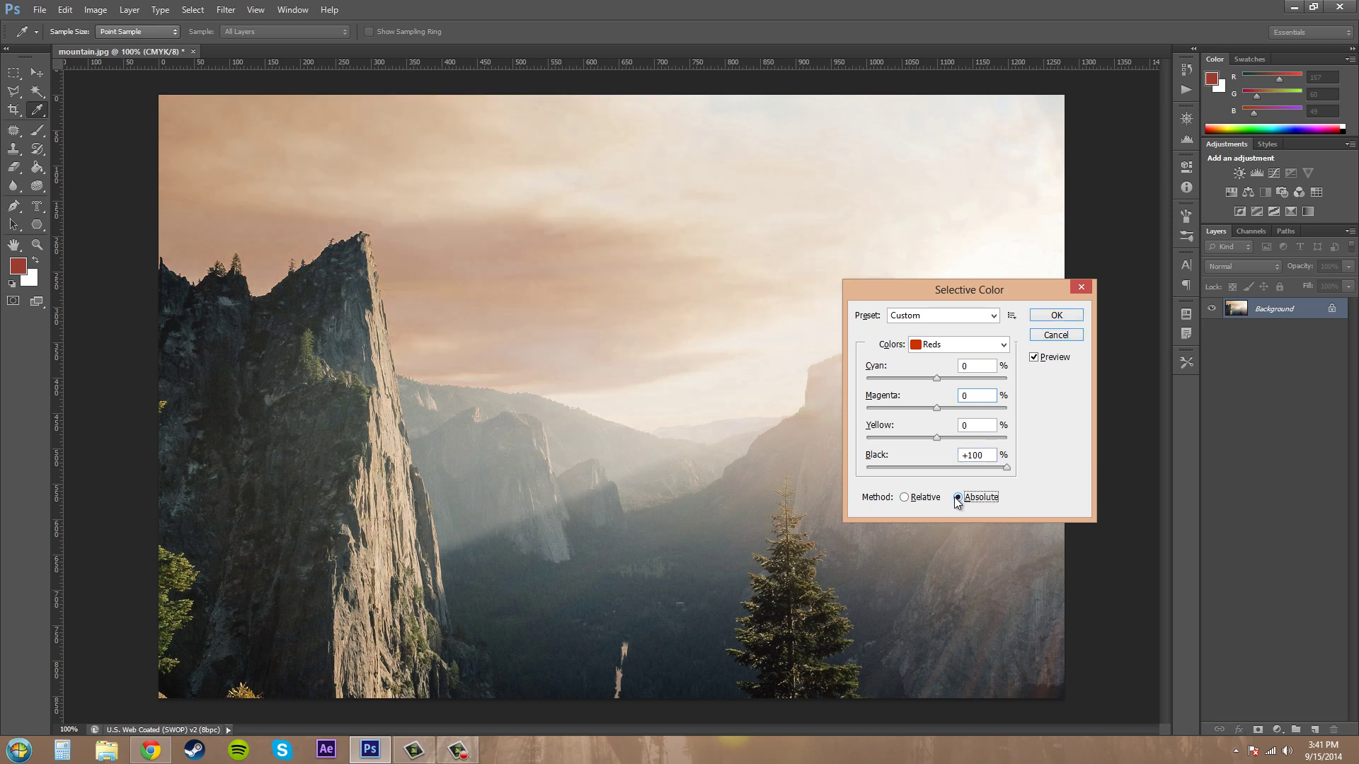
left_click(904, 498)
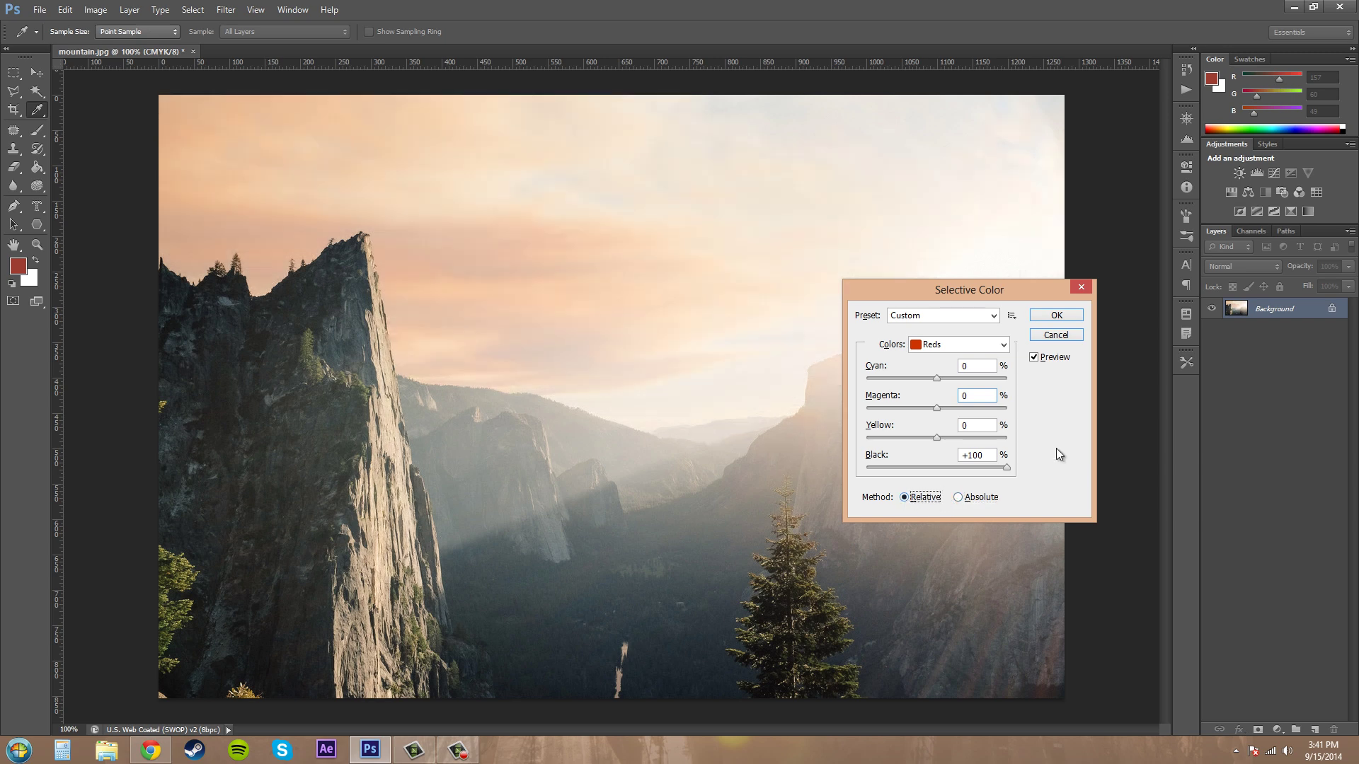
left_click_drag(1006, 469, 965, 468)
left_click(1049, 337, "alt")
Step: Browse the Preset and Colors lists, keeping Reds with its magenta reduced to -15
left_click(940, 316)
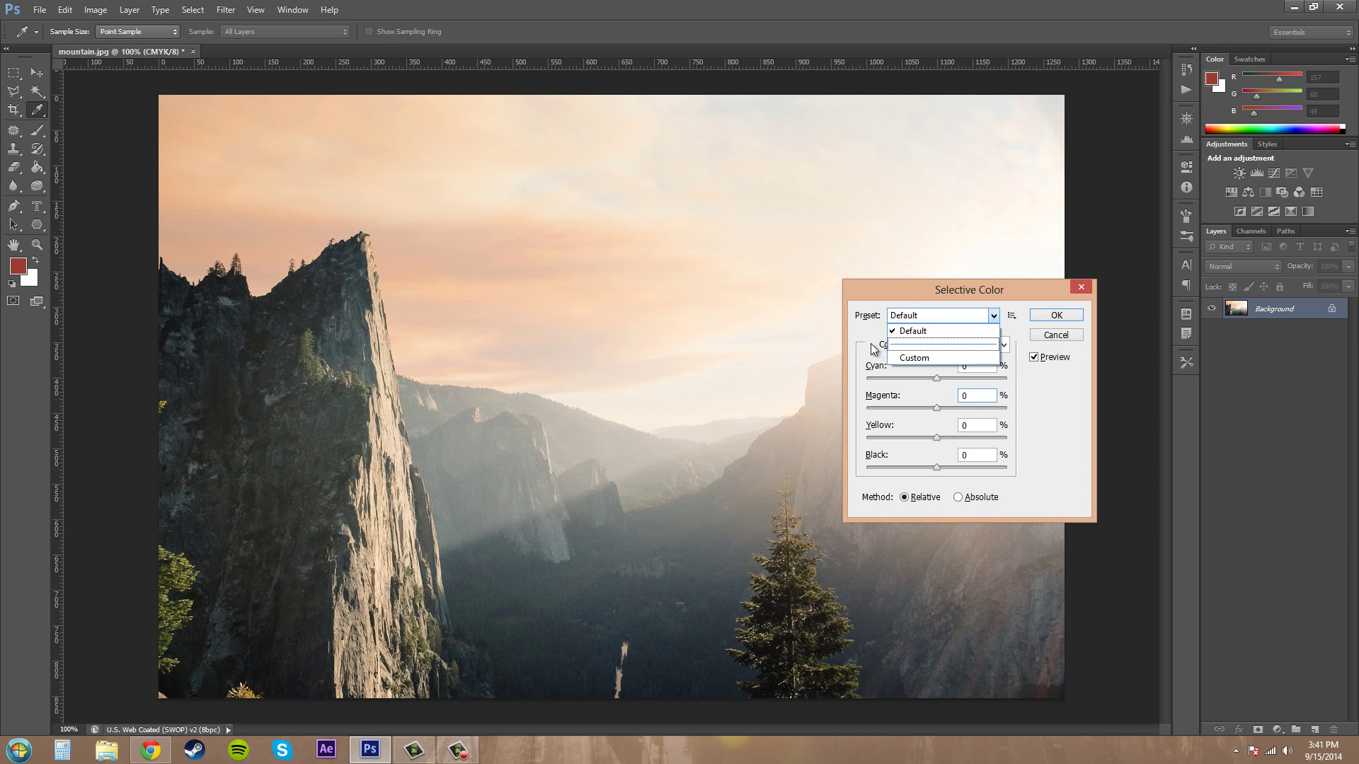
left_click(905, 331)
left_click(950, 345)
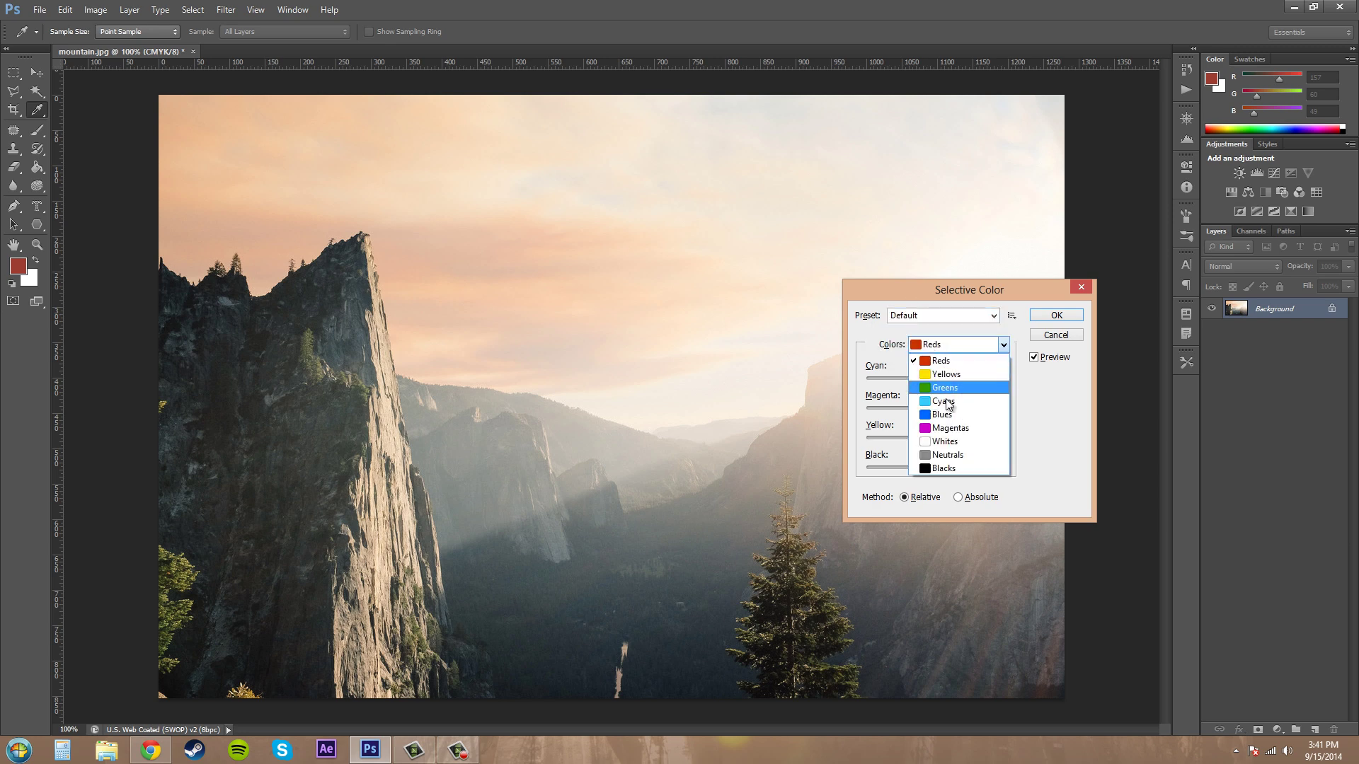
left_click(1034, 411)
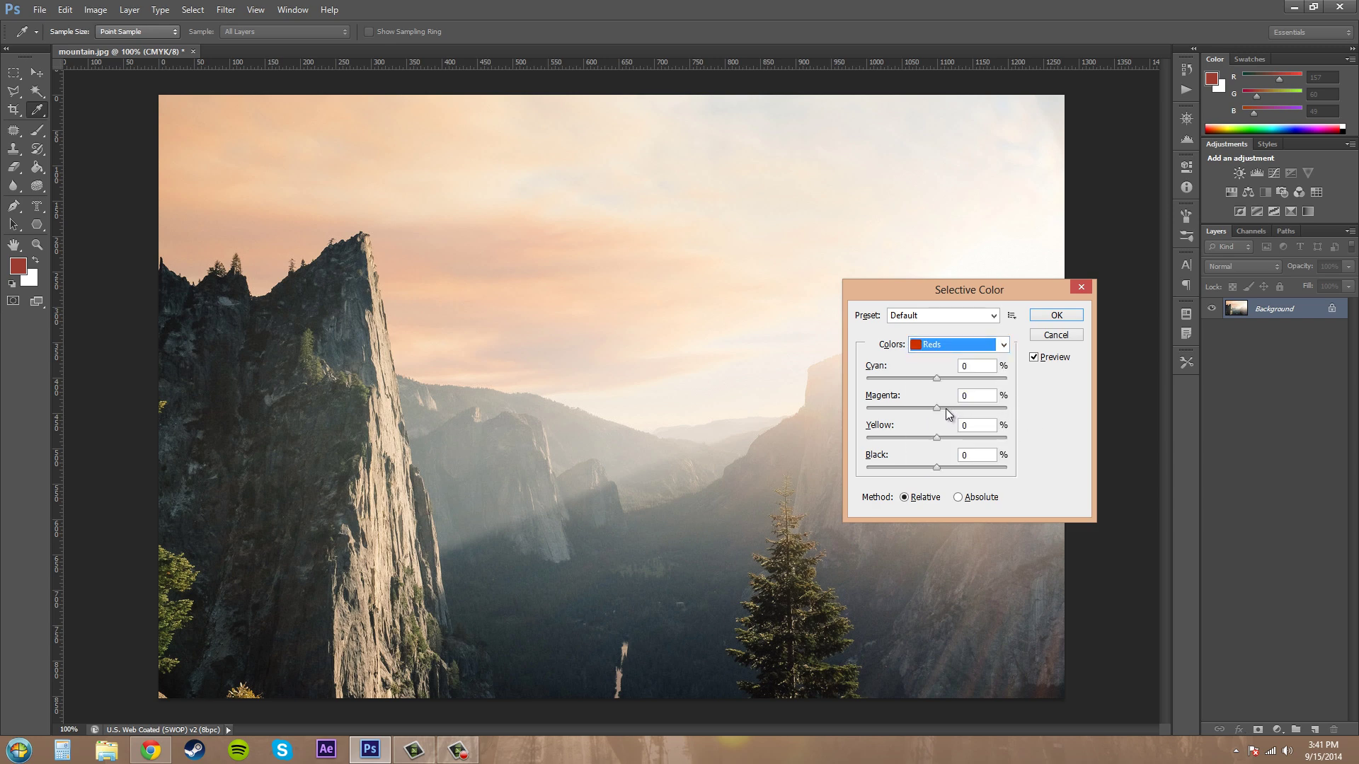
left_click(929, 344)
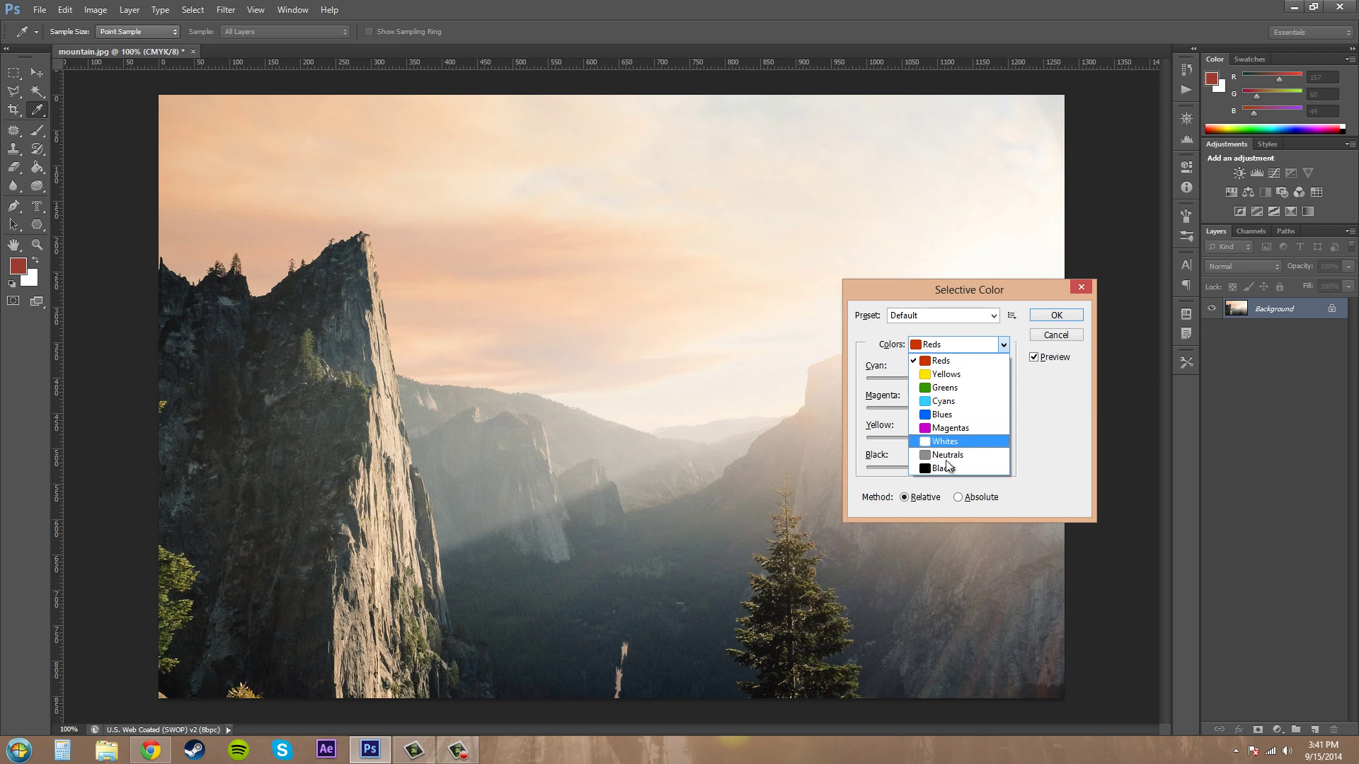
left_click(1048, 479)
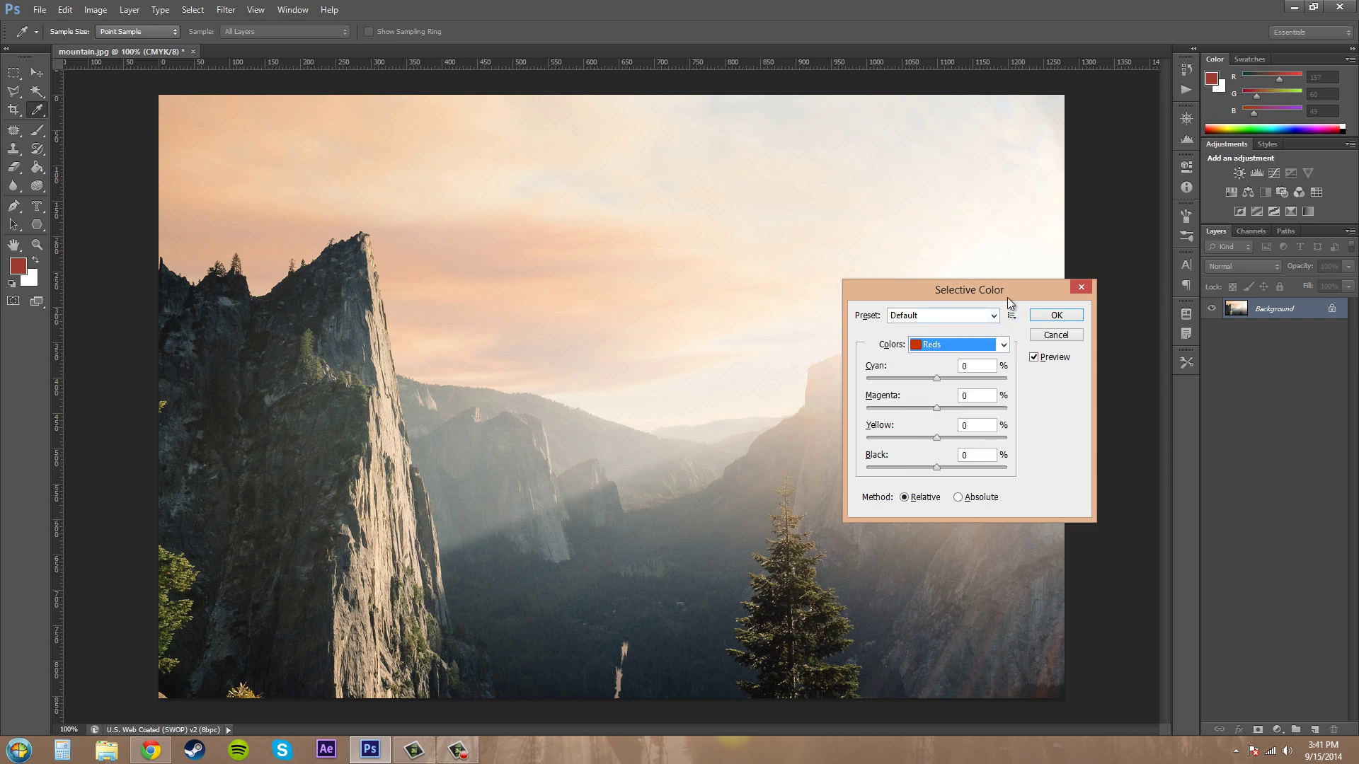
Step: From the preset options menu choose Save Preset for the current Custom settings
left_click(1011, 315)
left_click(1013, 318)
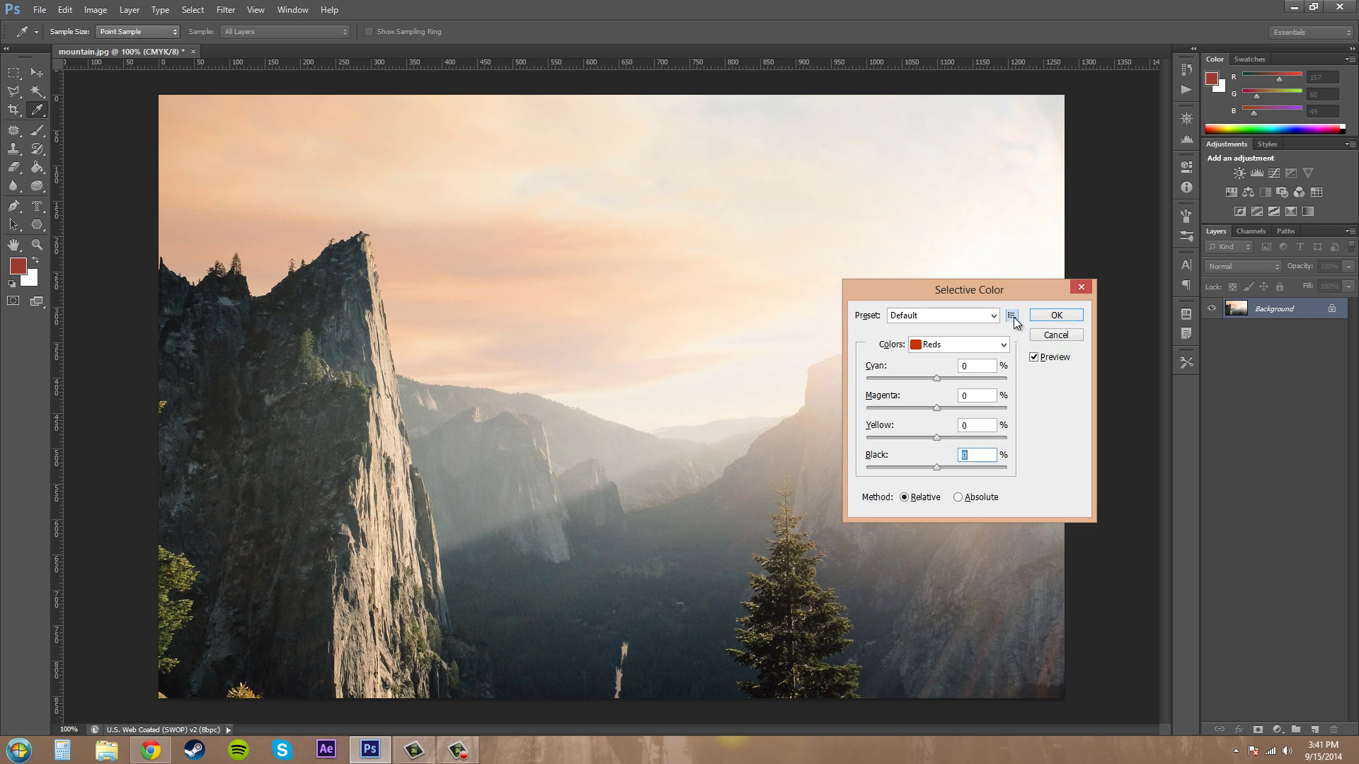
left_click(1012, 317)
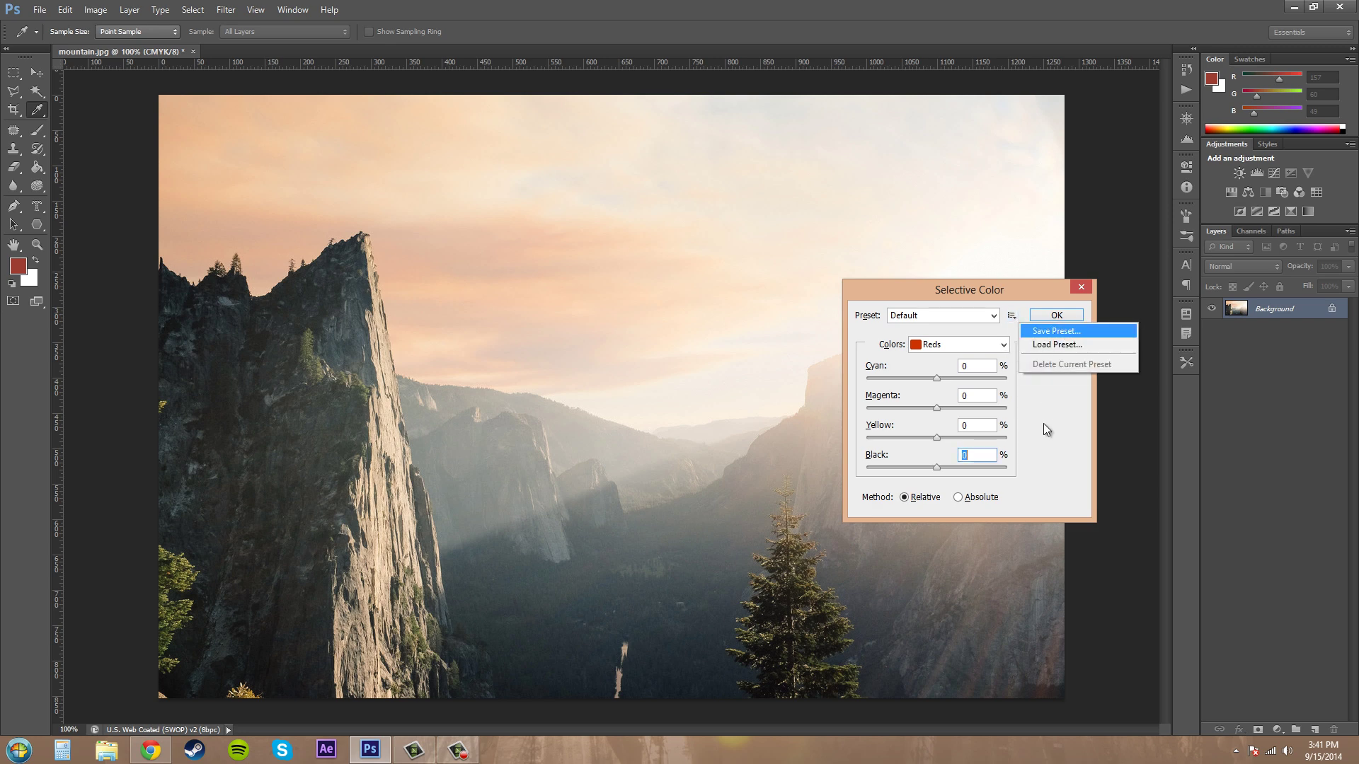
left_click(1050, 454)
left_click(946, 318)
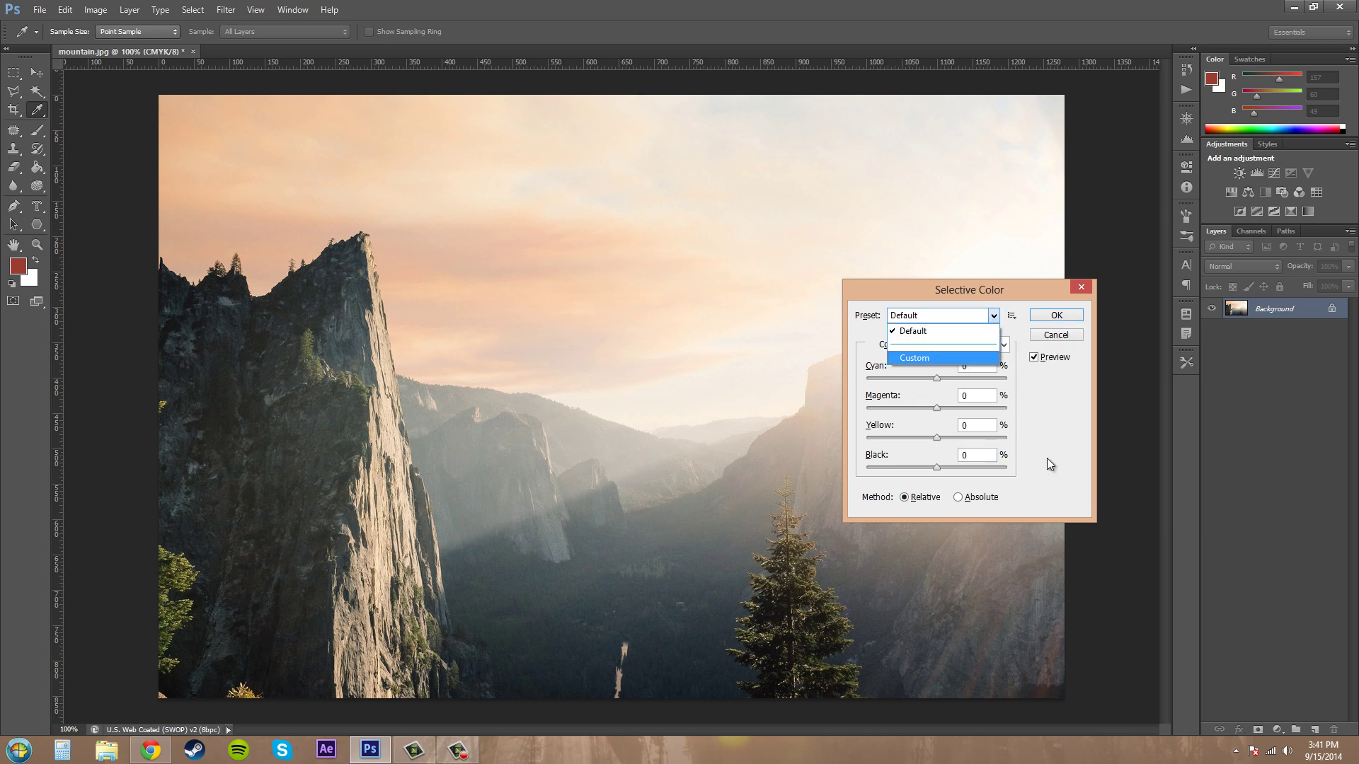
left_click(915, 384)
left_click(1011, 315)
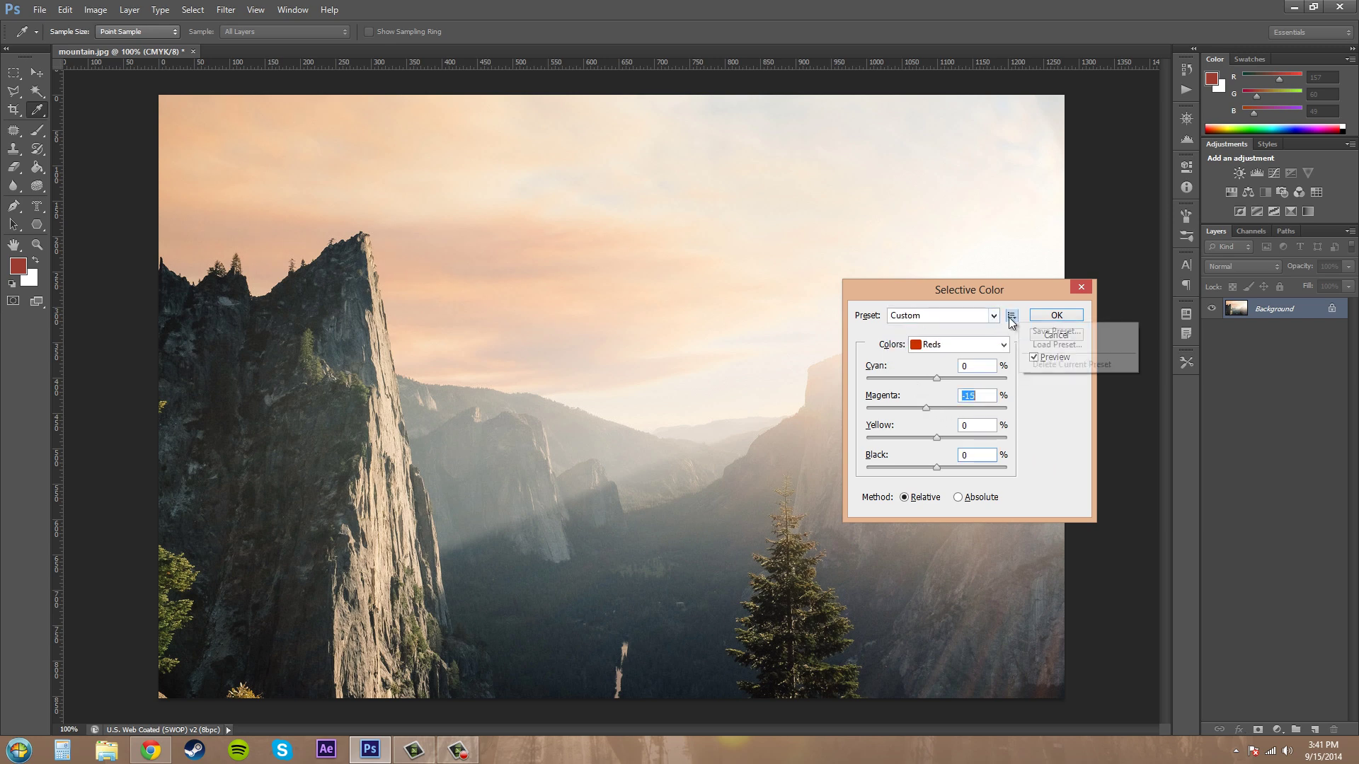
Step: Save the preset as 'mag', compare against Default, then reapply mag with Reds magenta -15
left_click(1056, 332)
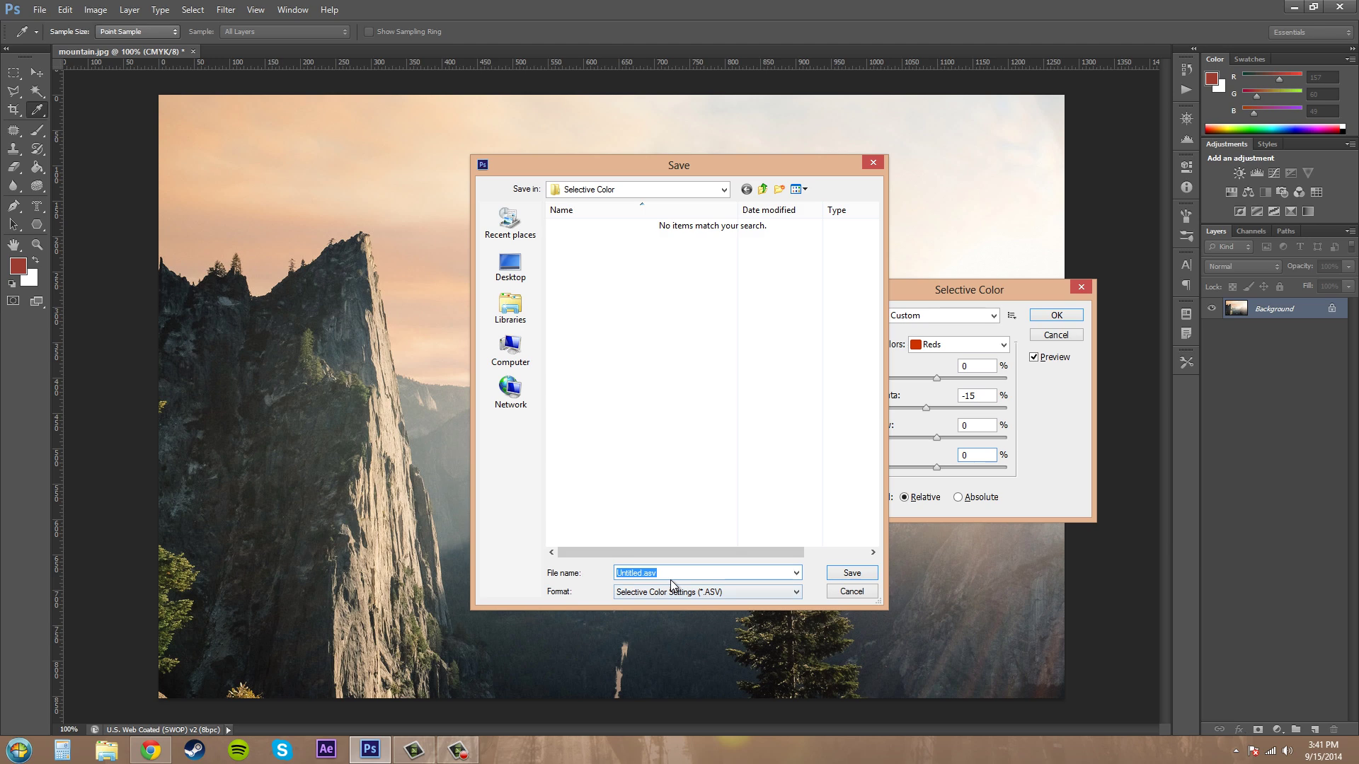
type("mag")
left_click(849, 573)
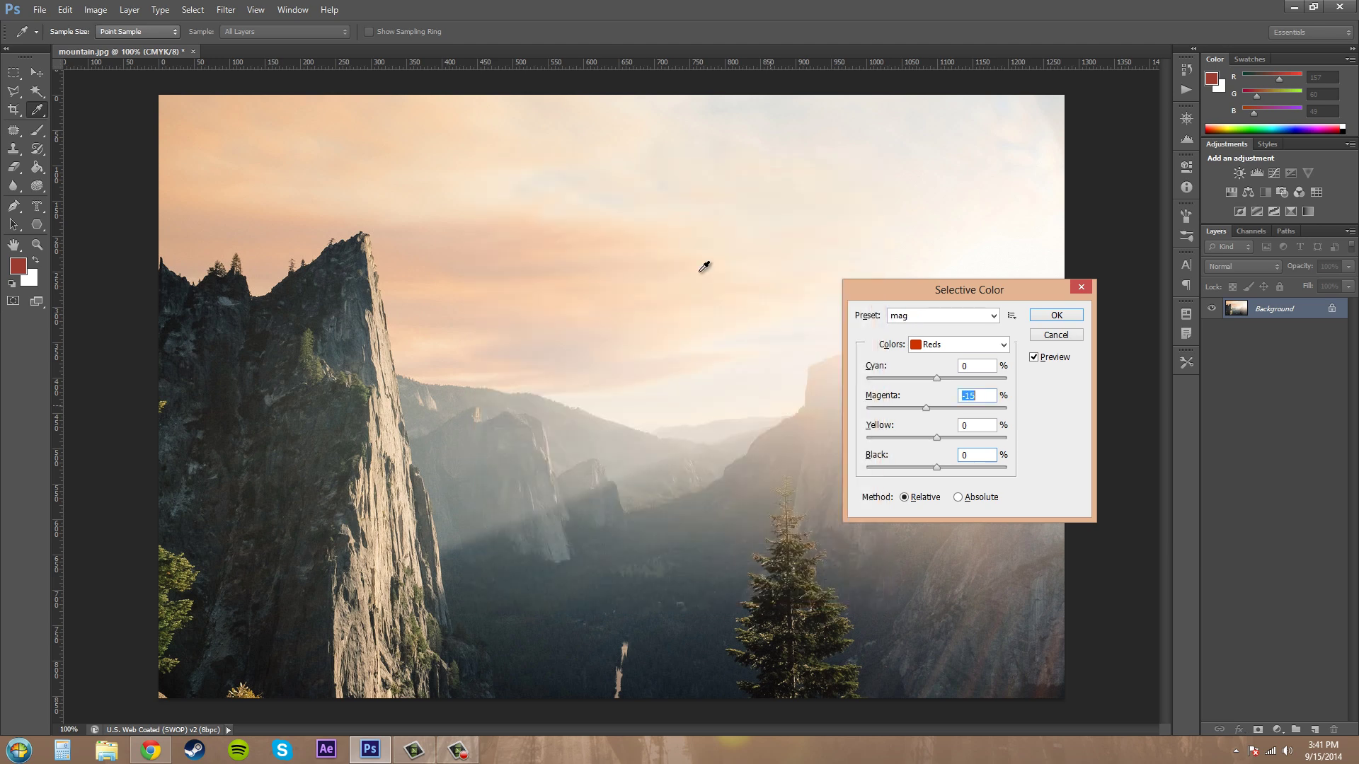
left_click(973, 316)
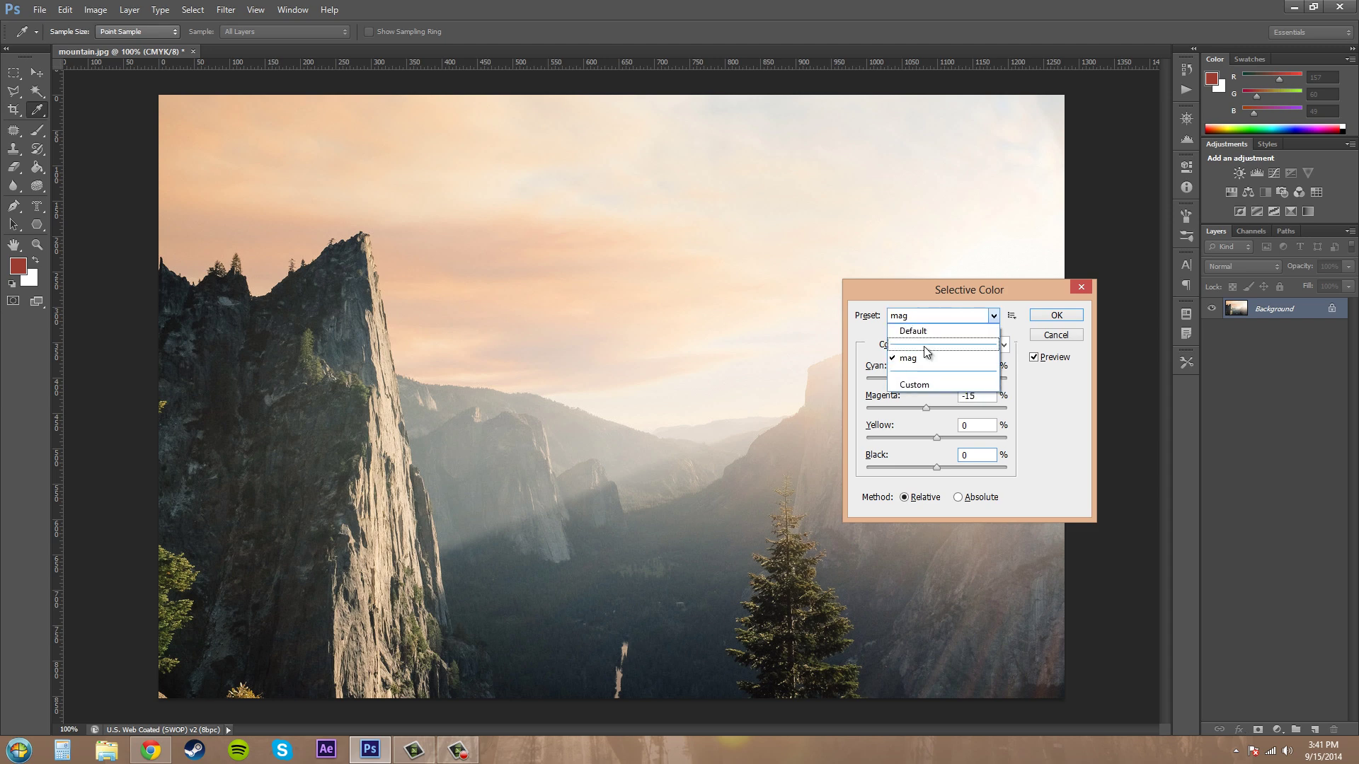
left_click(923, 329)
left_click(957, 316)
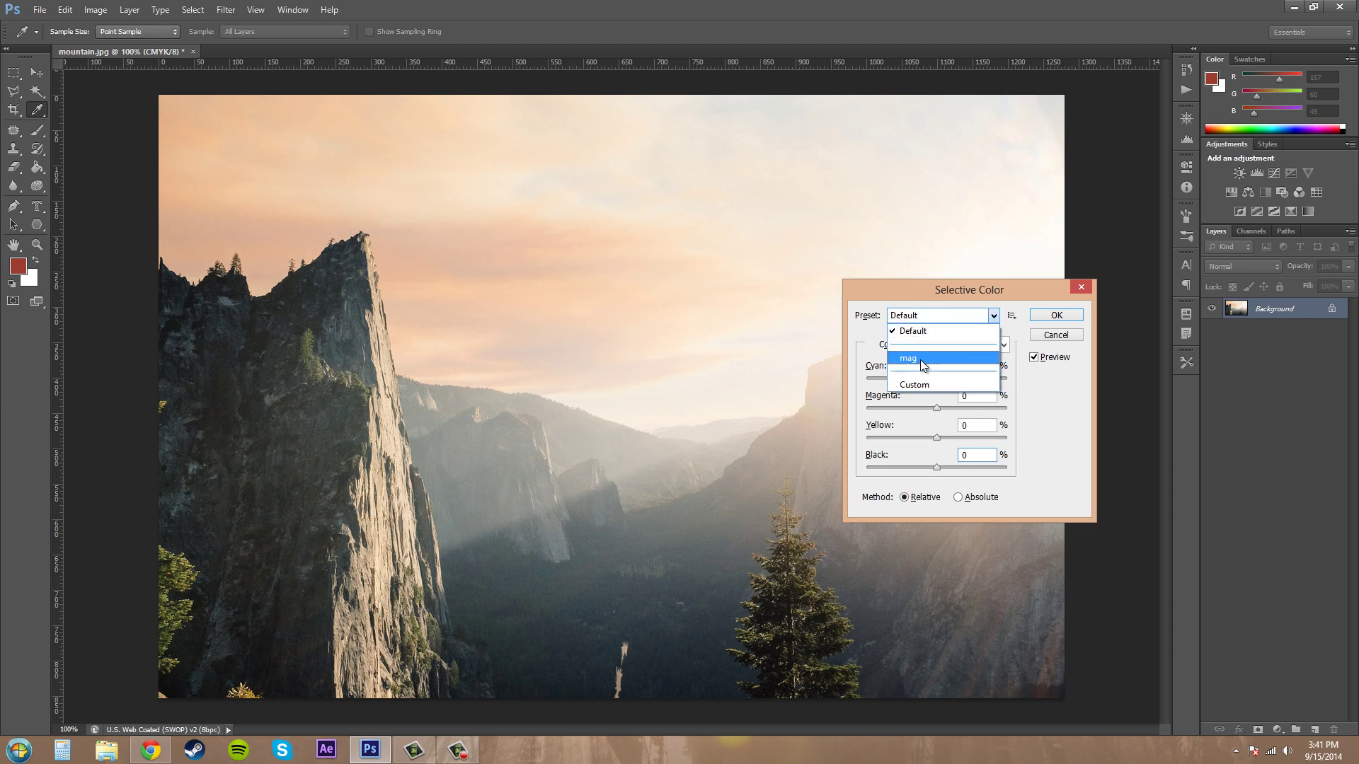
left_click(924, 365)
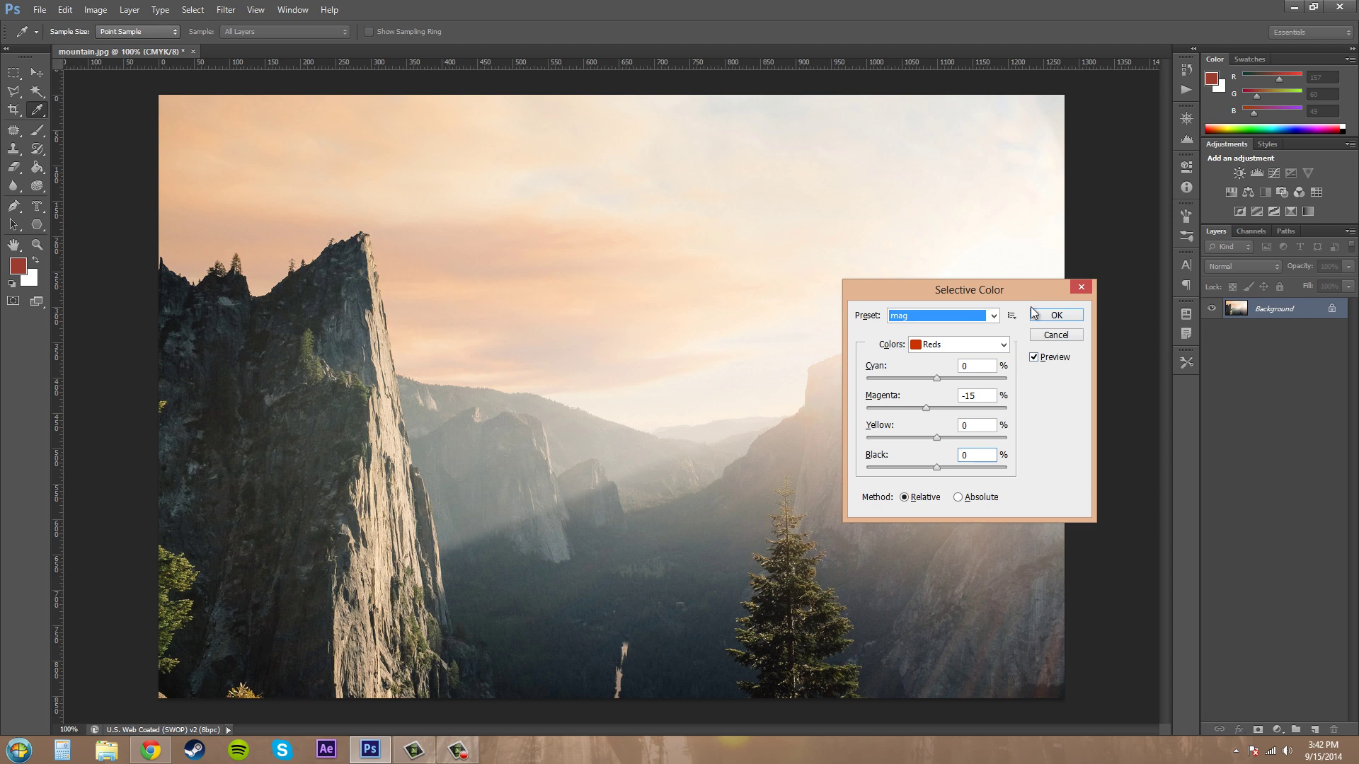
left_click_drag(1023, 292, 1253, 413)
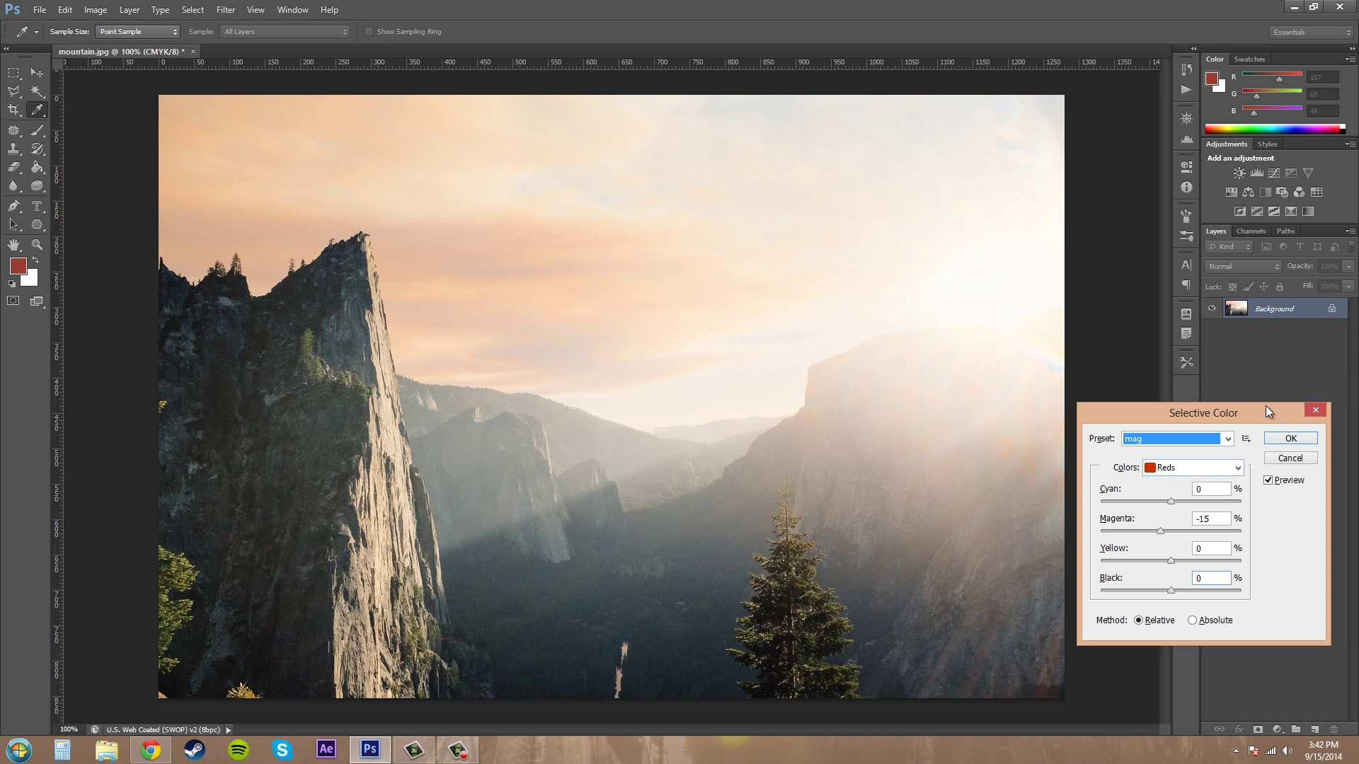
left_click_drag(1225, 408, 1231, 354)
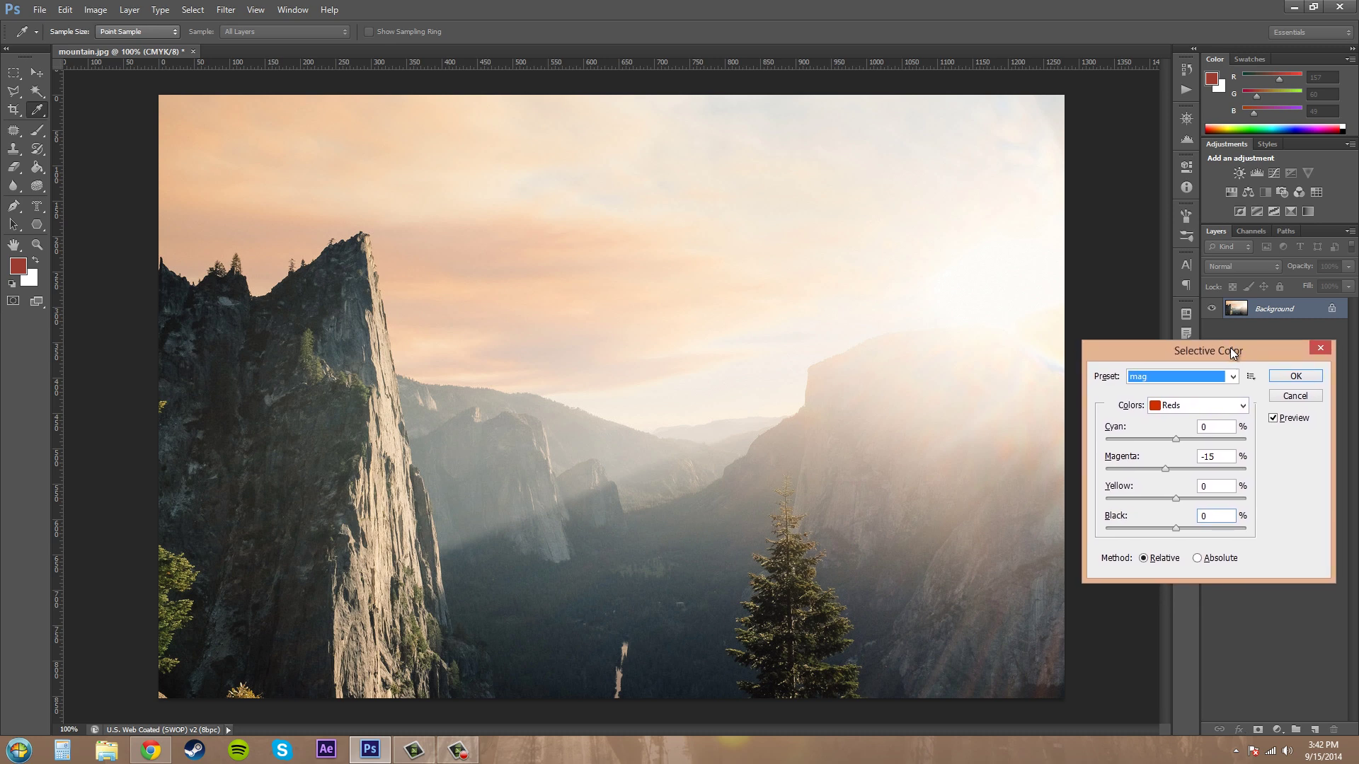